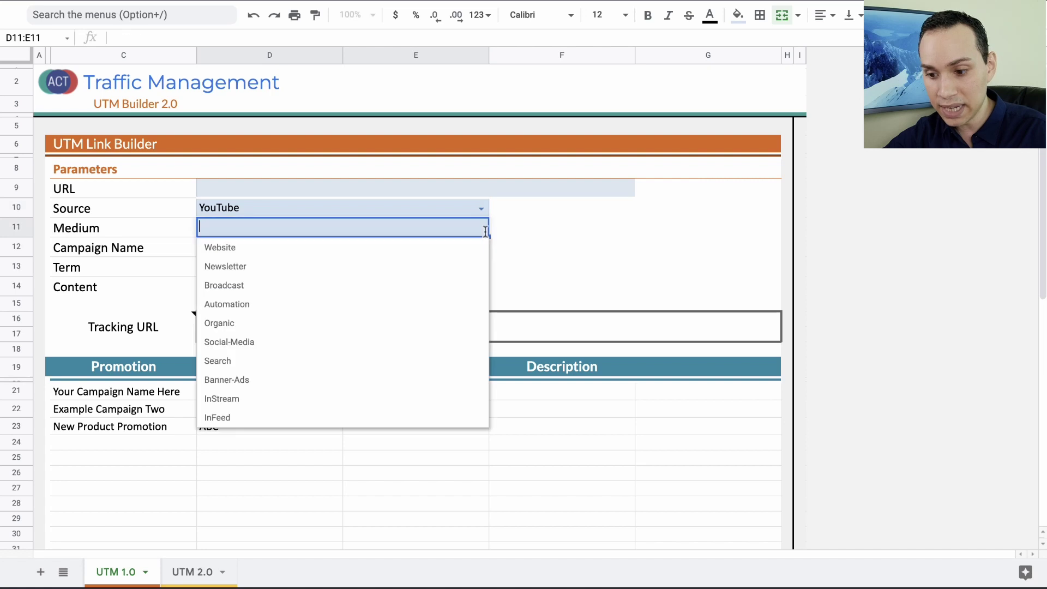
Set the link builder's Medium to Organic and its Campaign Name to SFP
{"action": "left_click", "coordinate": [260, 327]}
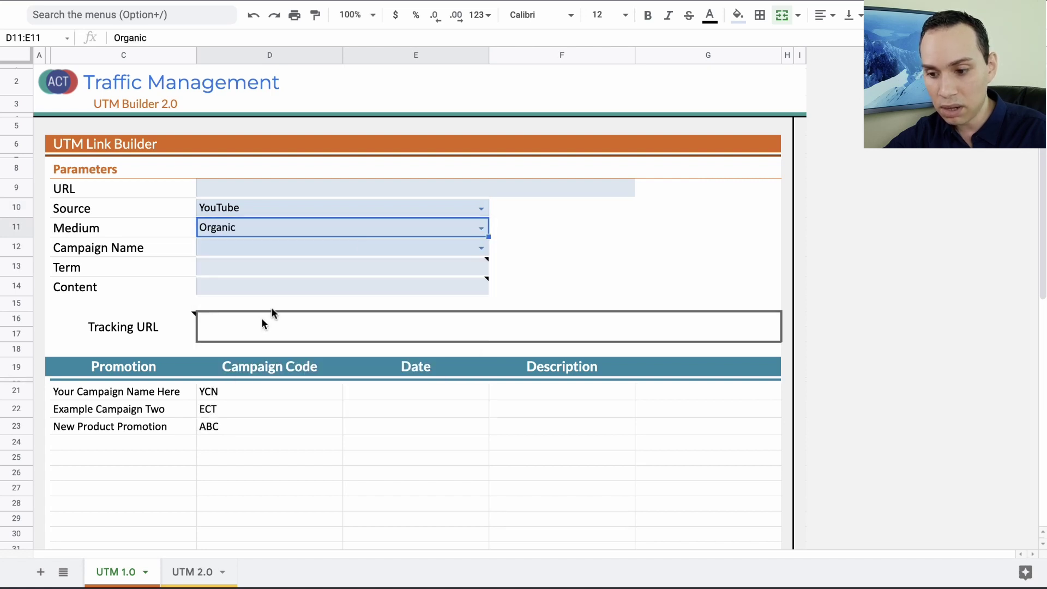
{"action": "left_click", "coordinate": [481, 251]}
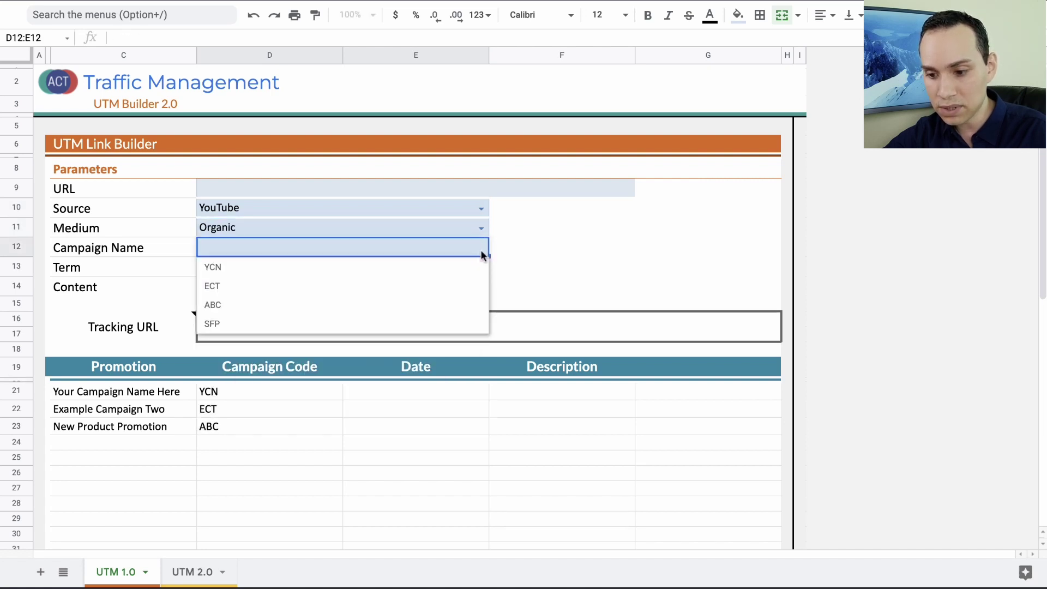
{"action": "left_click", "coordinate": [287, 323]}
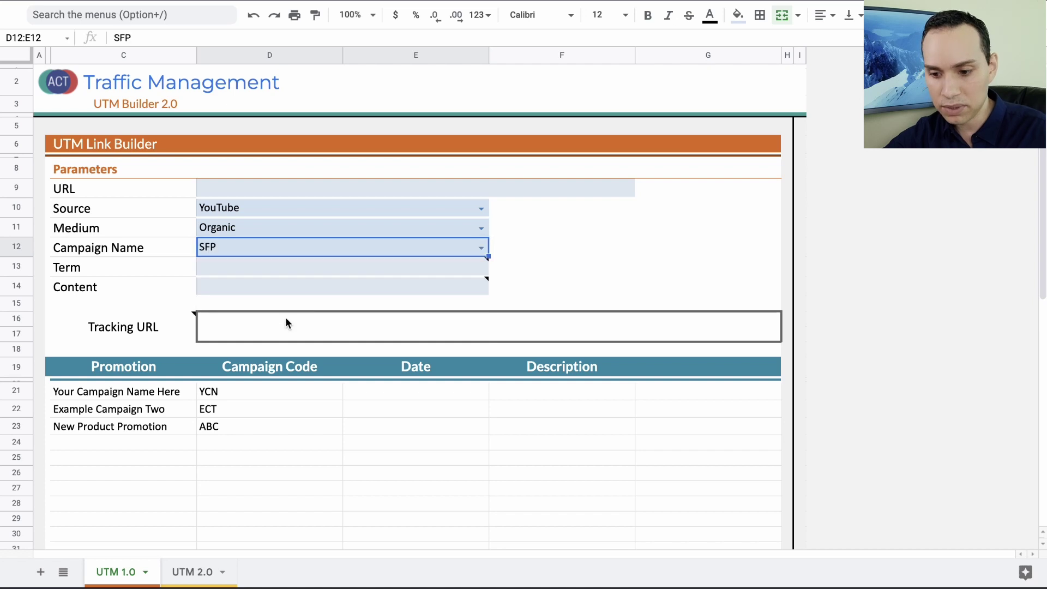
Enter F101 as the Content parameter of the link builder
{"action": "left_click", "coordinate": [294, 285]}
{"action": "type", "text": "F101"}
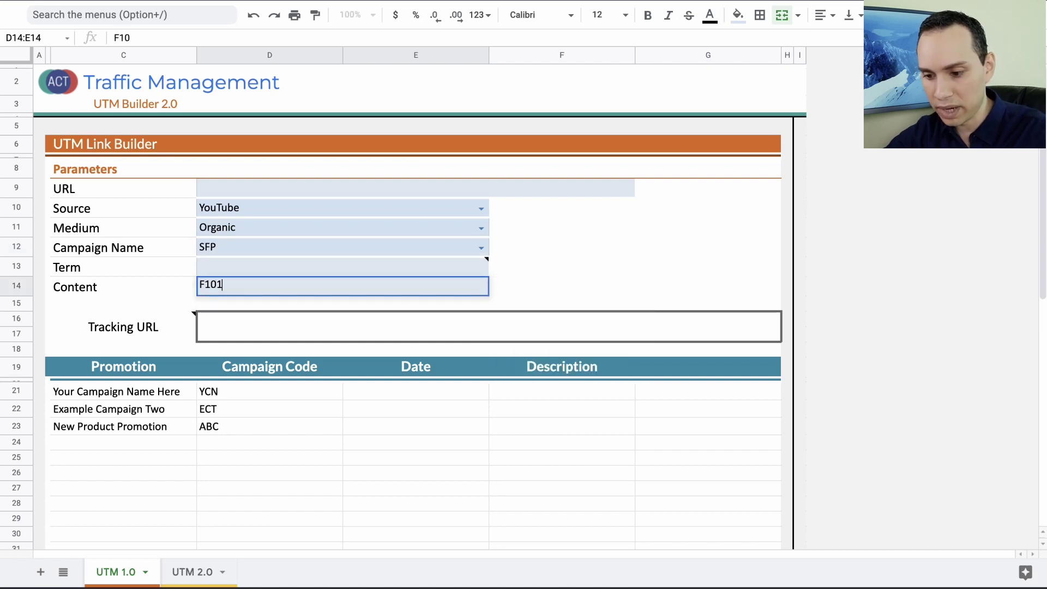
{"action": "key", "text": "Return"}
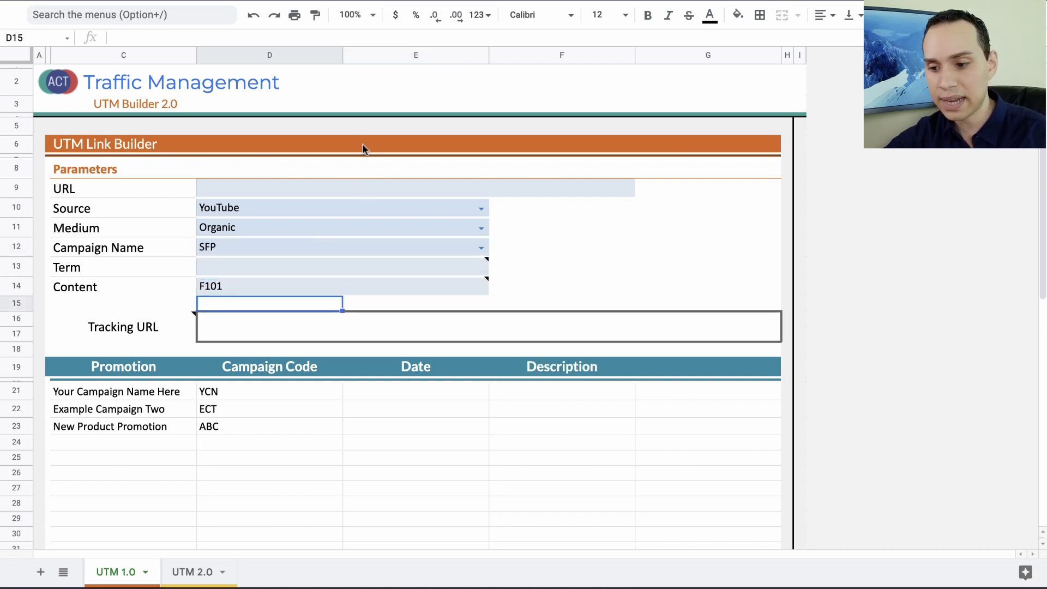
Switch to the landing page list, open the DTM| UTM Builder page and copy its landing page URL
{"action": "left_click", "coordinate": [296, 190]}
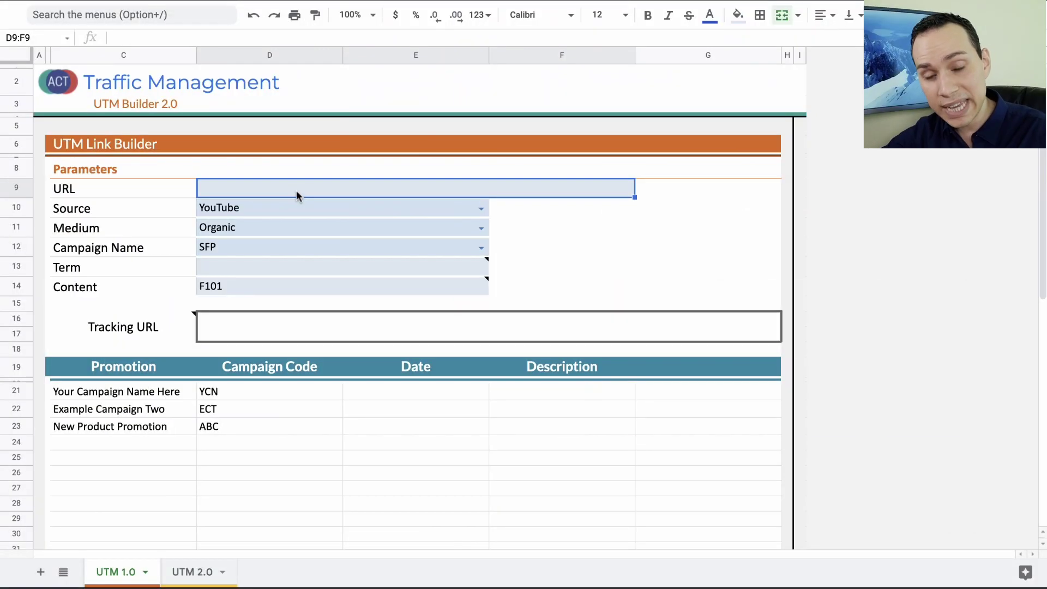
{"action": "scroll", "coordinate": [296, 190], "scroll_direction": "down", "scroll_amount": 8}
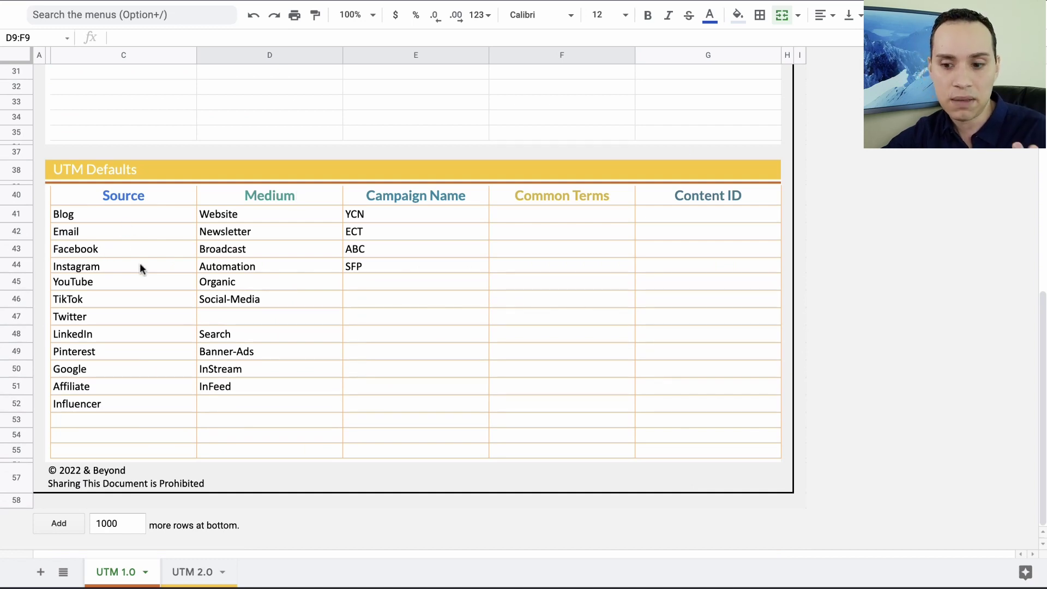
{"action": "scroll", "coordinate": [139, 263], "scroll_direction": "up", "scroll_amount": 8}
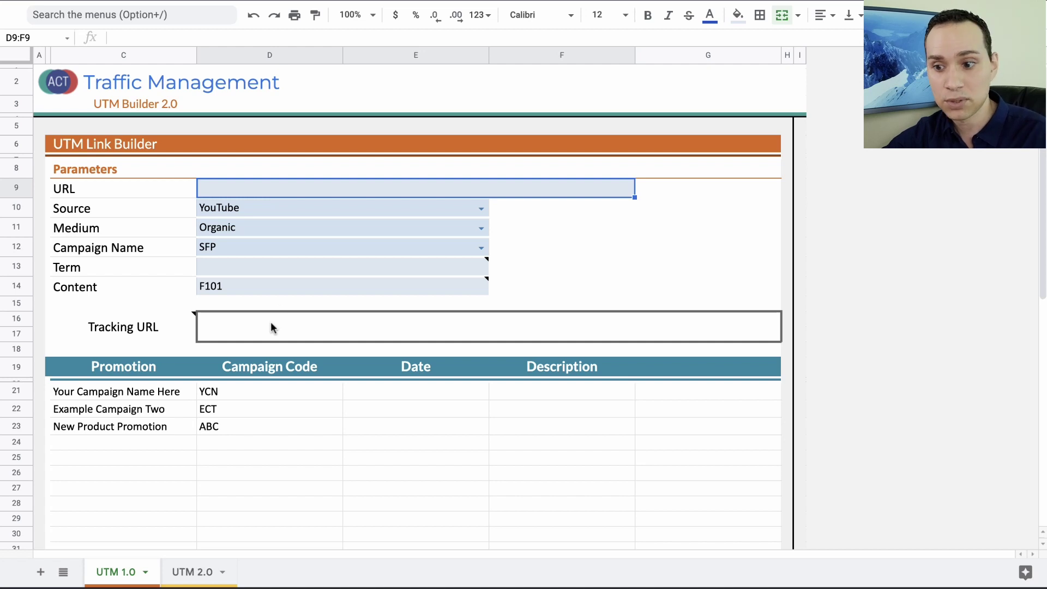
{"action": "left_click", "coordinate": [567, 0]}
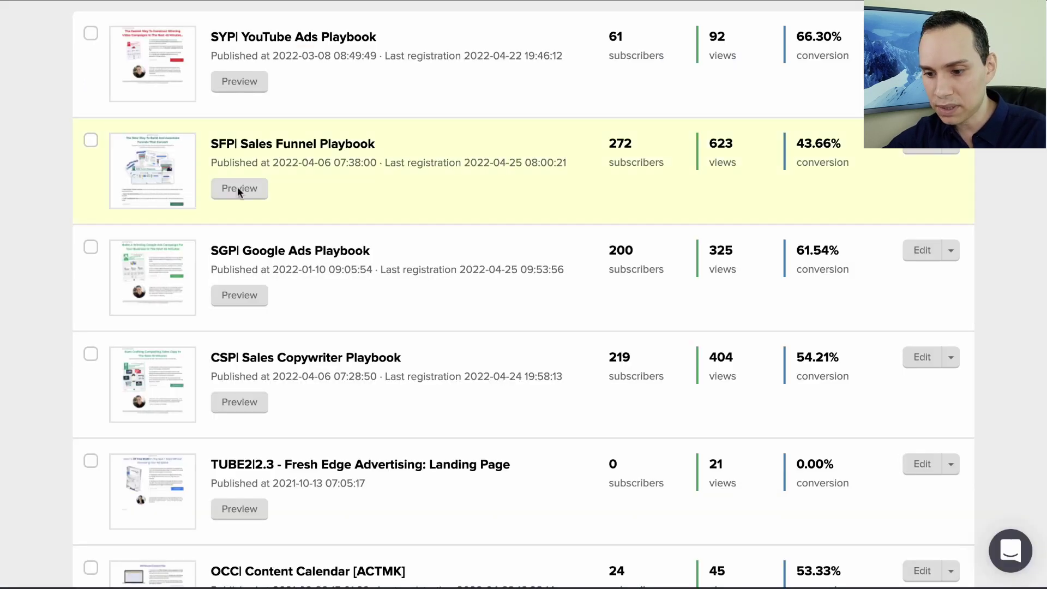
{"action": "scroll", "coordinate": [194, 149], "scroll_direction": "down", "scroll_amount": 1}
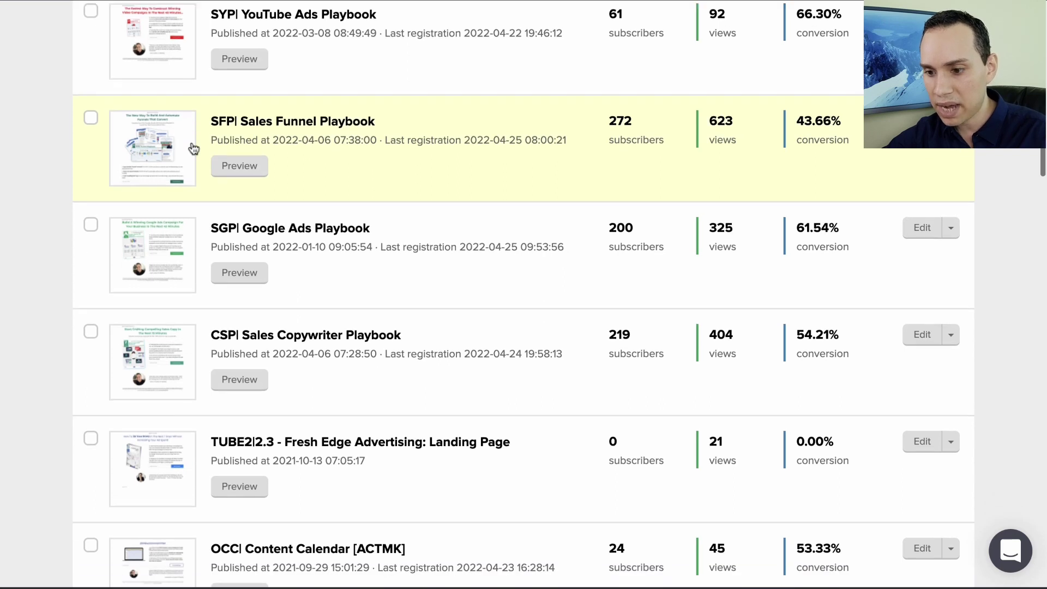
{"action": "scroll", "coordinate": [193, 148], "scroll_direction": "down", "scroll_amount": 12}
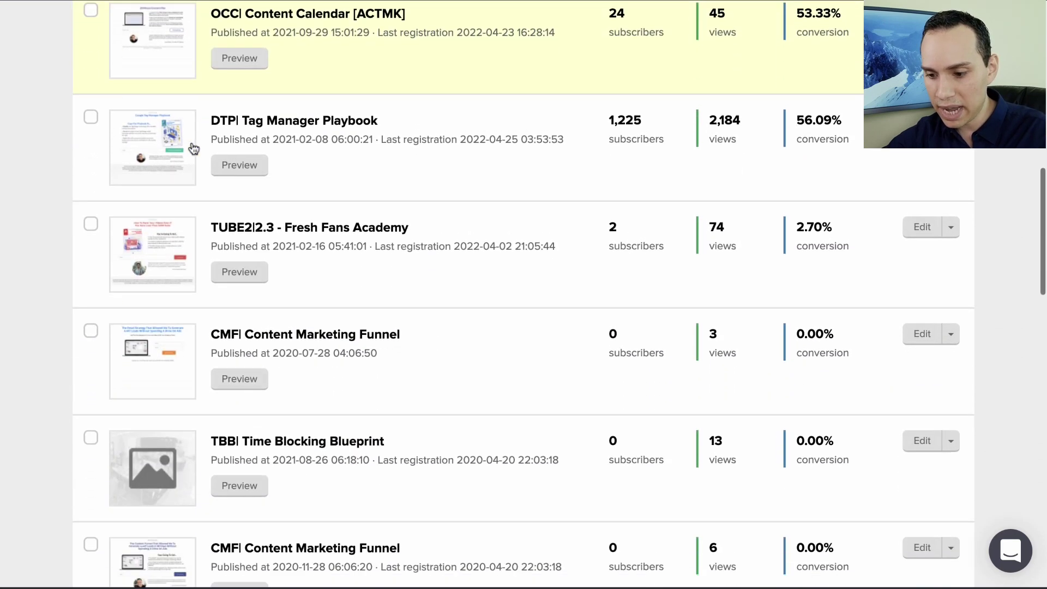
{"action": "scroll", "coordinate": [196, 321], "scroll_direction": "down", "scroll_amount": 7}
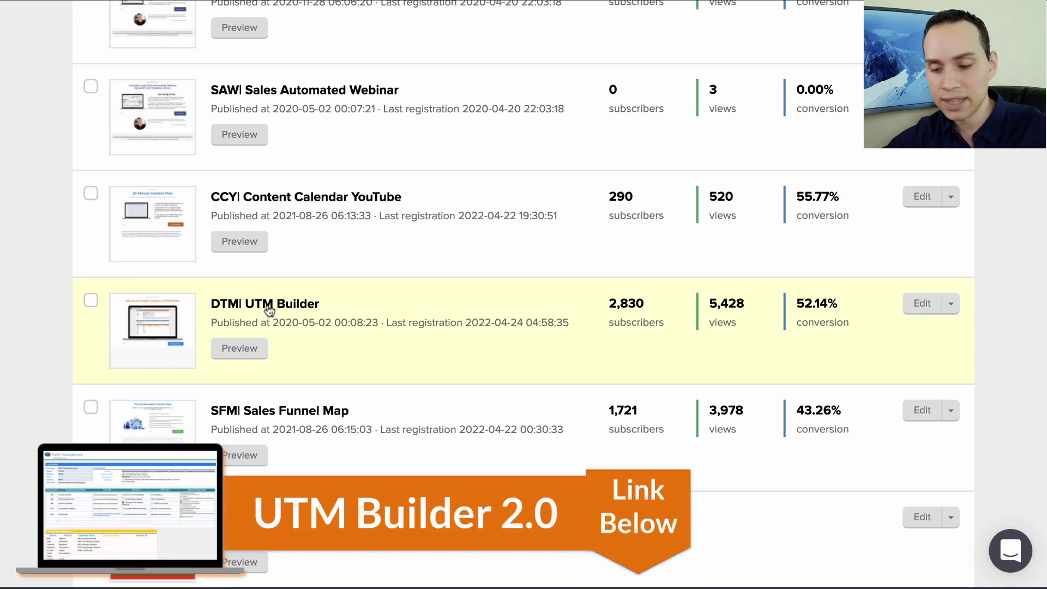
{"action": "left_click", "coordinate": [268, 310]}
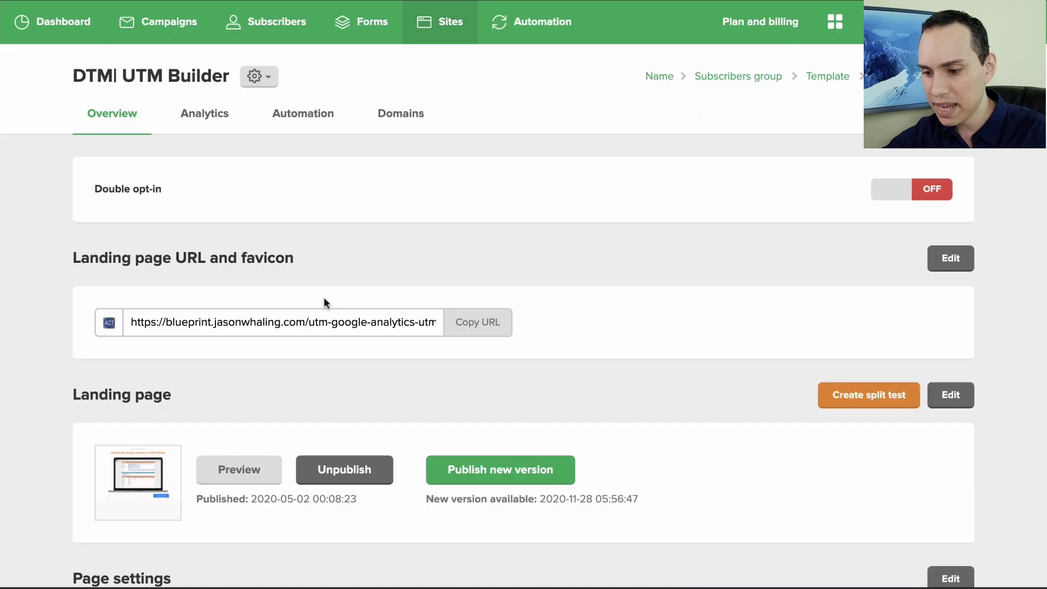
{"action": "left_click", "coordinate": [497, 327]}
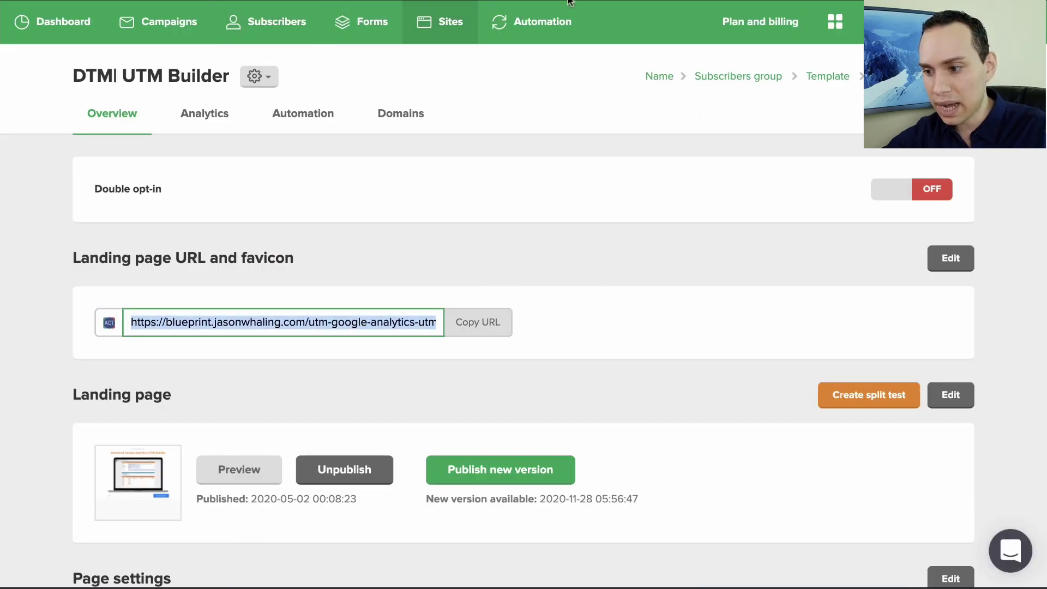
Return to the UTM spreadsheet and paste the copied landing page address into the URL parameter
{"action": "key", "text": "ctrl+Tab"}
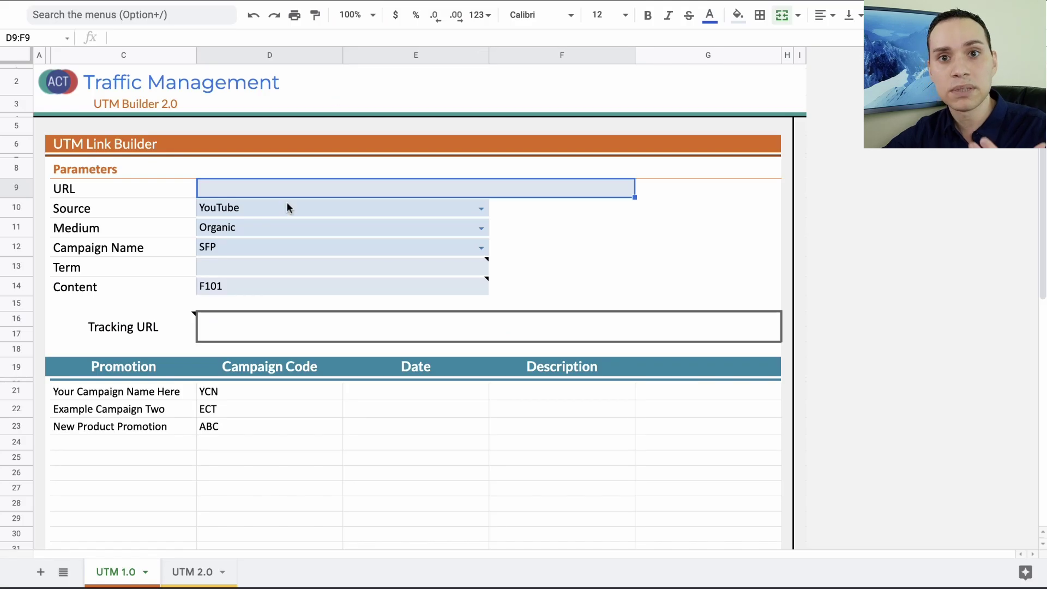
{"action": "key", "text": "Return"}
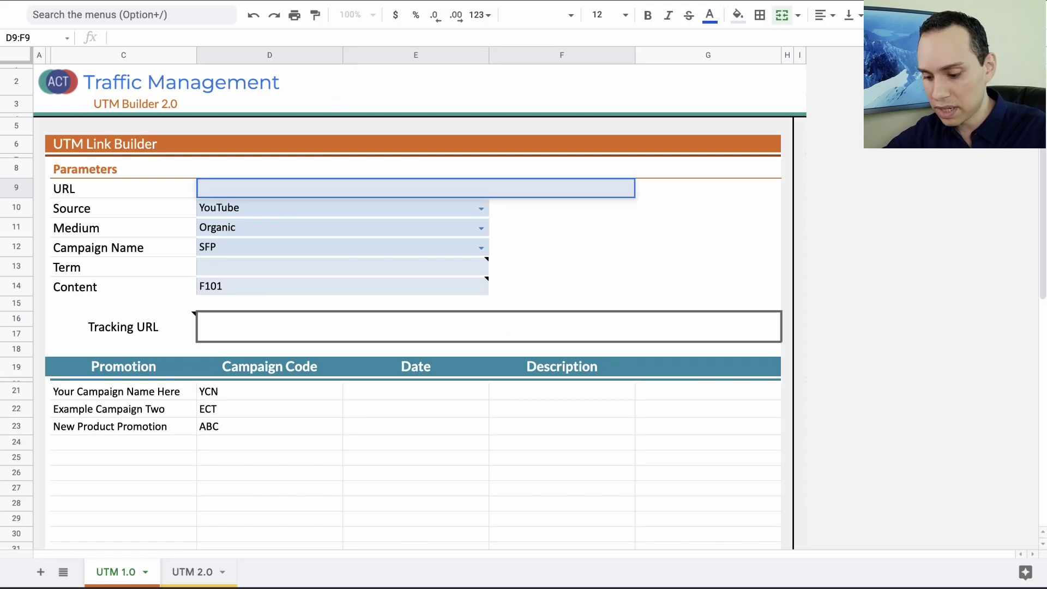
{"action": "key", "text": "super+v"}
{"action": "key", "text": "Return"}
{"action": "left_click", "coordinate": [415, 187]}
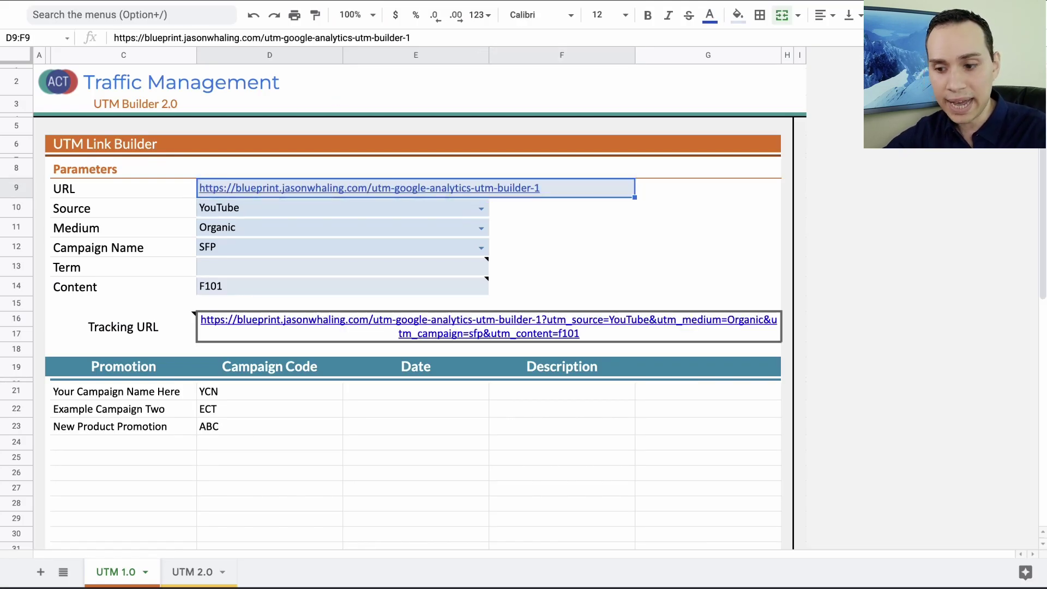
Reselect YouTube as the Source and check the available Medium options without changing the choice
{"action": "key", "text": "Down"}
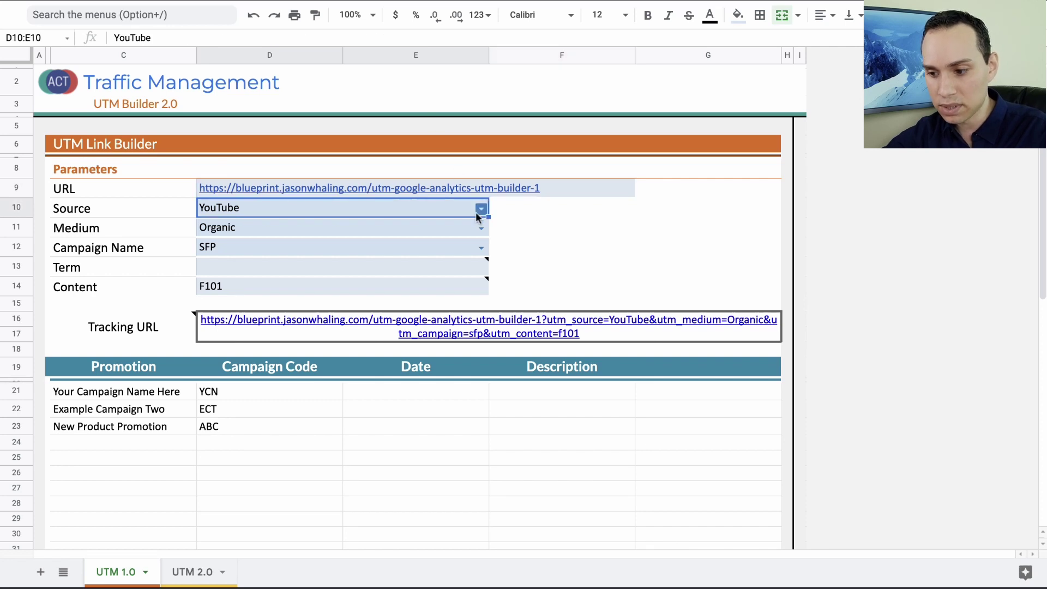
{"action": "left_click", "coordinate": [475, 212]}
{"action": "left_click", "coordinate": [325, 305]}
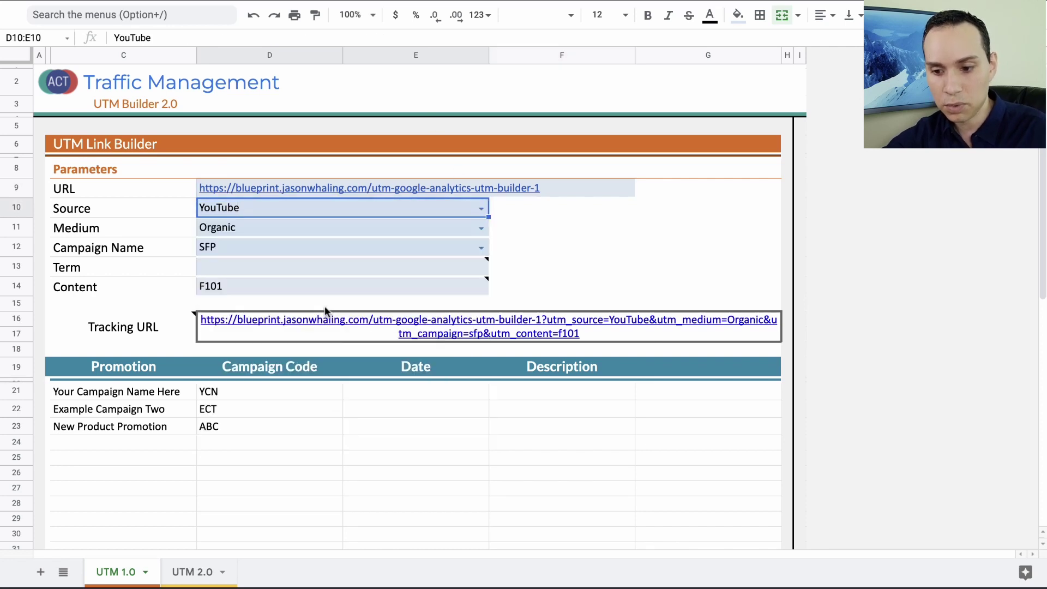
{"action": "left_click", "coordinate": [480, 229]}
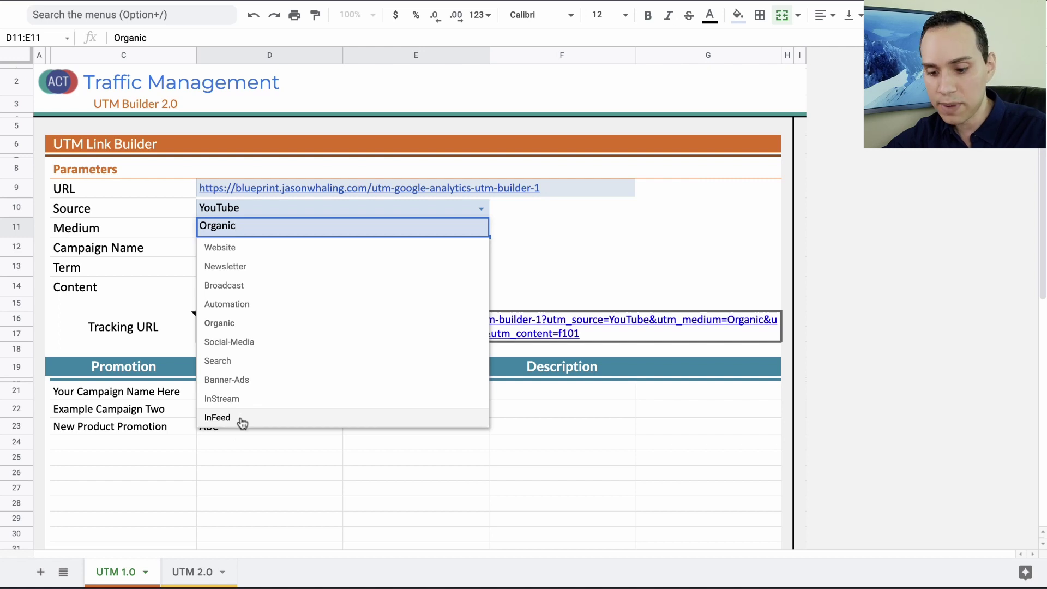
{"action": "key", "text": "Escape"}
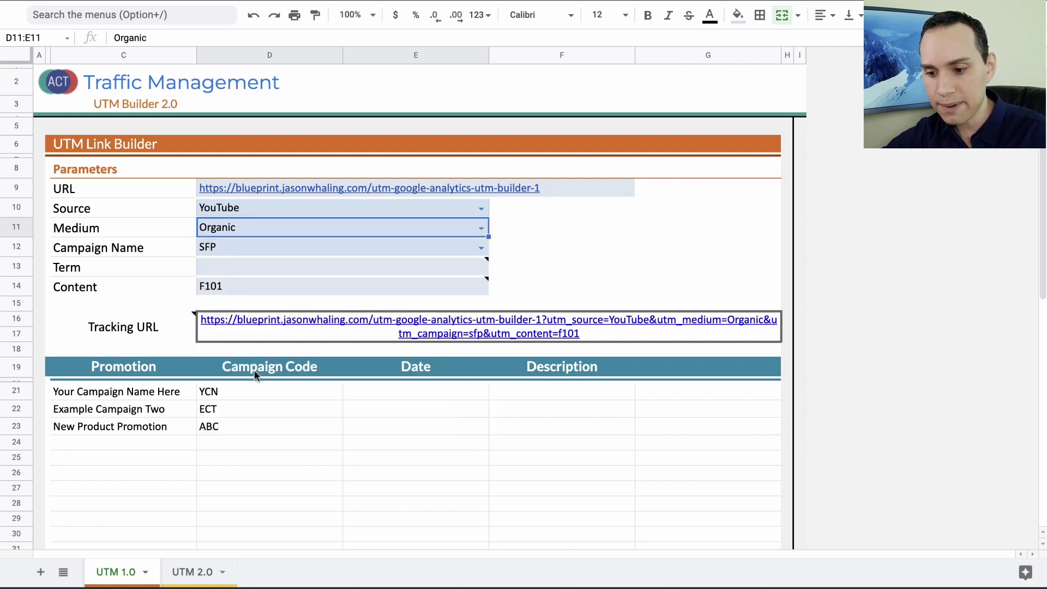
Add DTM to the Campaign Name column of the UTM Defaults table, directly below SFP
{"action": "left_click", "coordinate": [344, 243]}
{"action": "scroll", "coordinate": [321, 387], "scroll_direction": "down", "scroll_amount": 6}
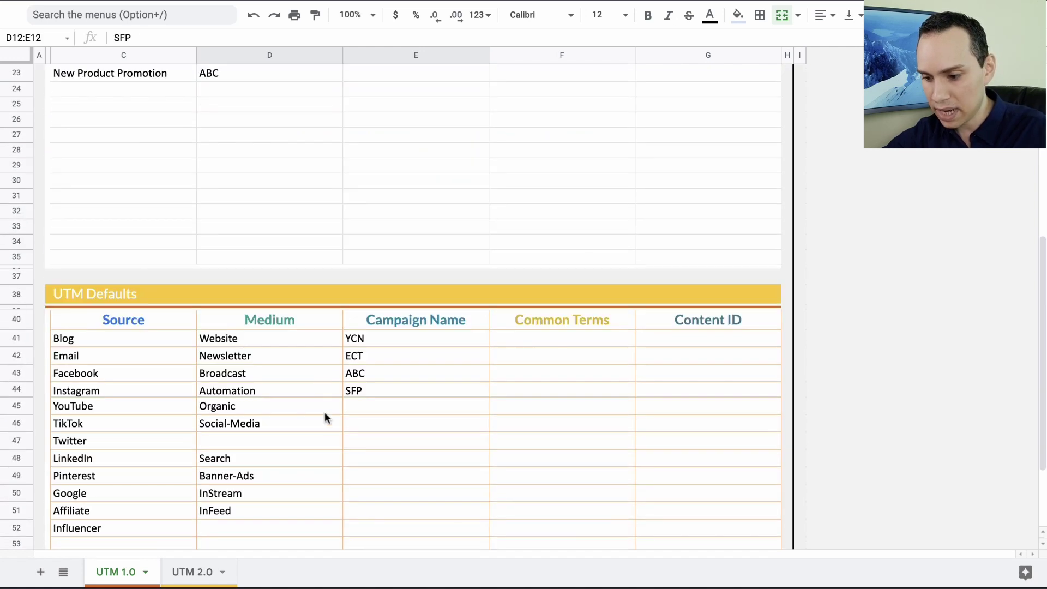
{"action": "left_click", "coordinate": [397, 415]}
{"action": "type", "text": "DTM"}
{"action": "key", "text": "Return"}
{"action": "scroll", "coordinate": [397, 414], "scroll_direction": "up", "scroll_amount": 6}
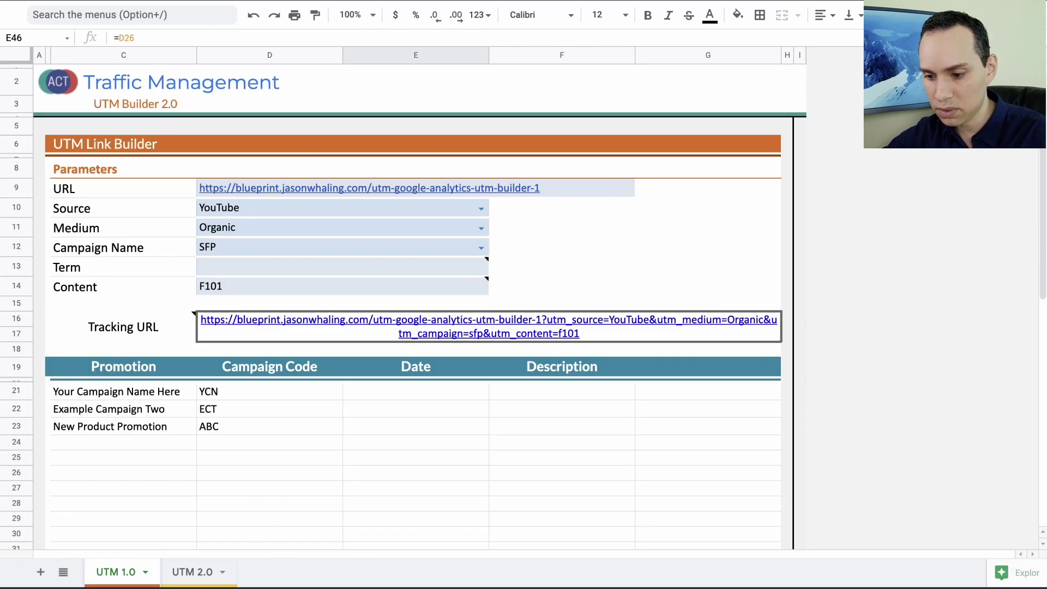
Set the link builder's Campaign Name to DTM
{"action": "left_click", "coordinate": [292, 251]}
{"action": "left_click", "coordinate": [480, 248]}
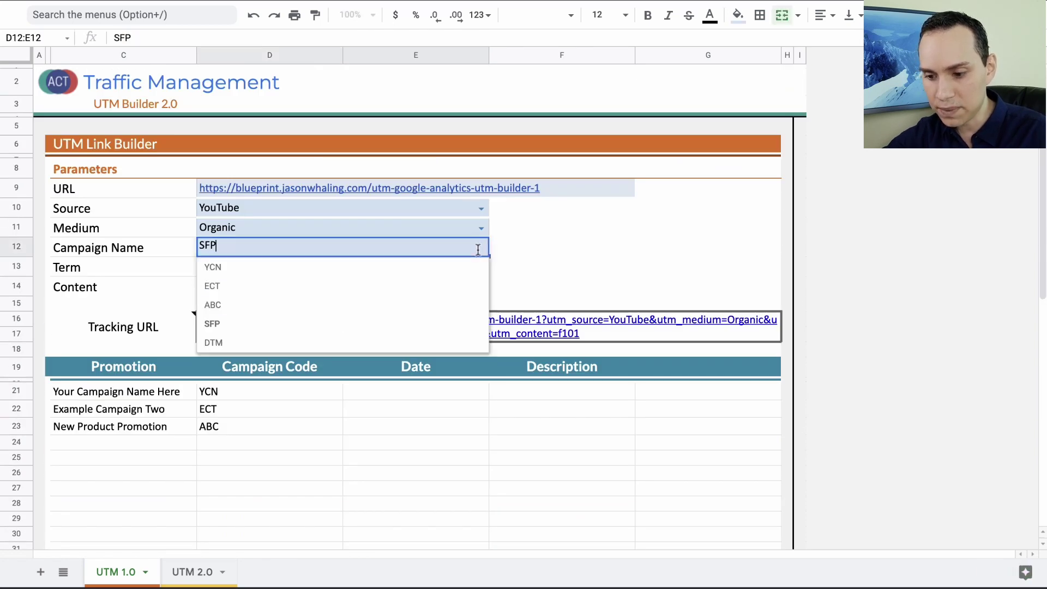
{"action": "left_click", "coordinate": [273, 339]}
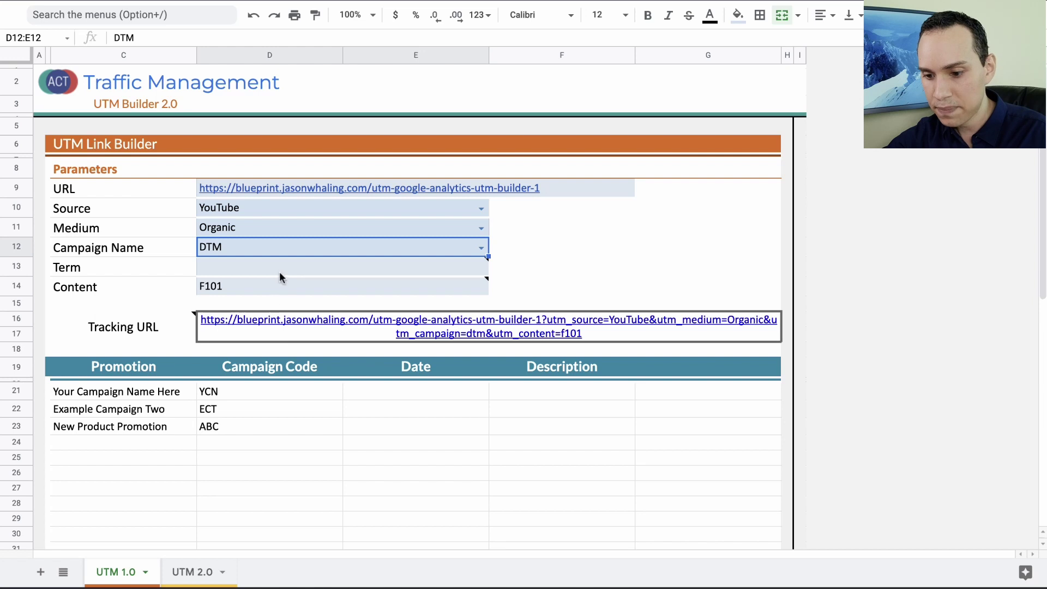
Examine the notes on Term, Content and Tracking URL, the generated tracking link, and the UTM Defaults table
{"action": "left_click", "coordinate": [296, 270]}
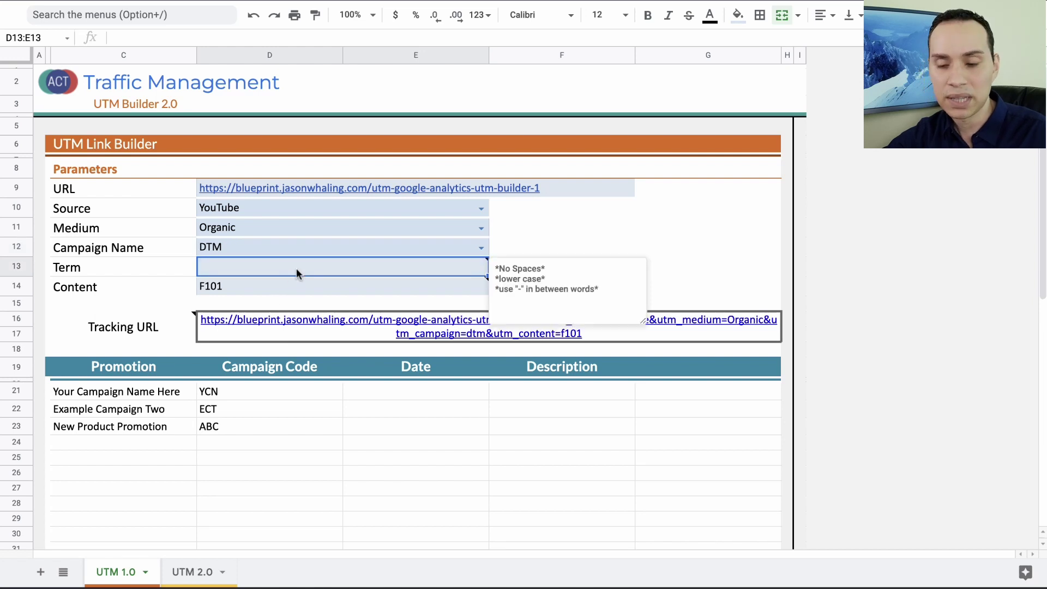
{"action": "left_click", "coordinate": [288, 281]}
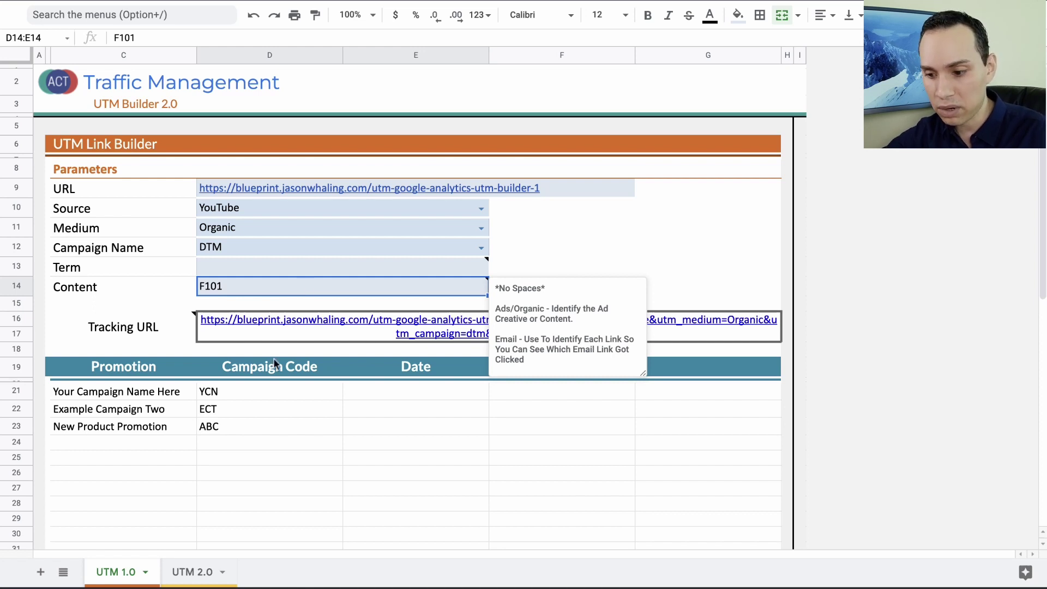
{"action": "left_click", "coordinate": [175, 334]}
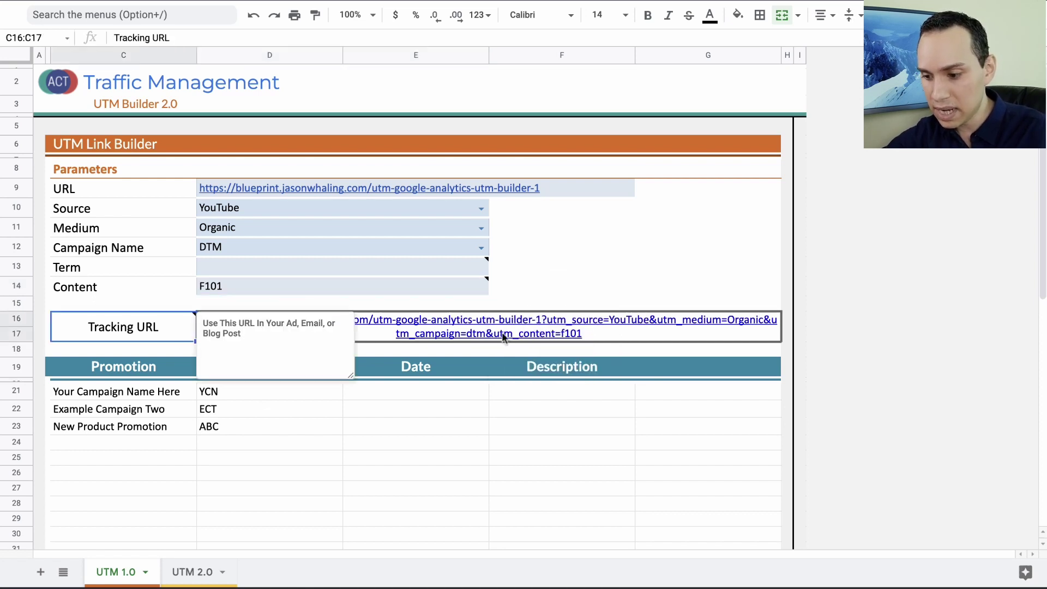
{"action": "left_click", "coordinate": [651, 338]}
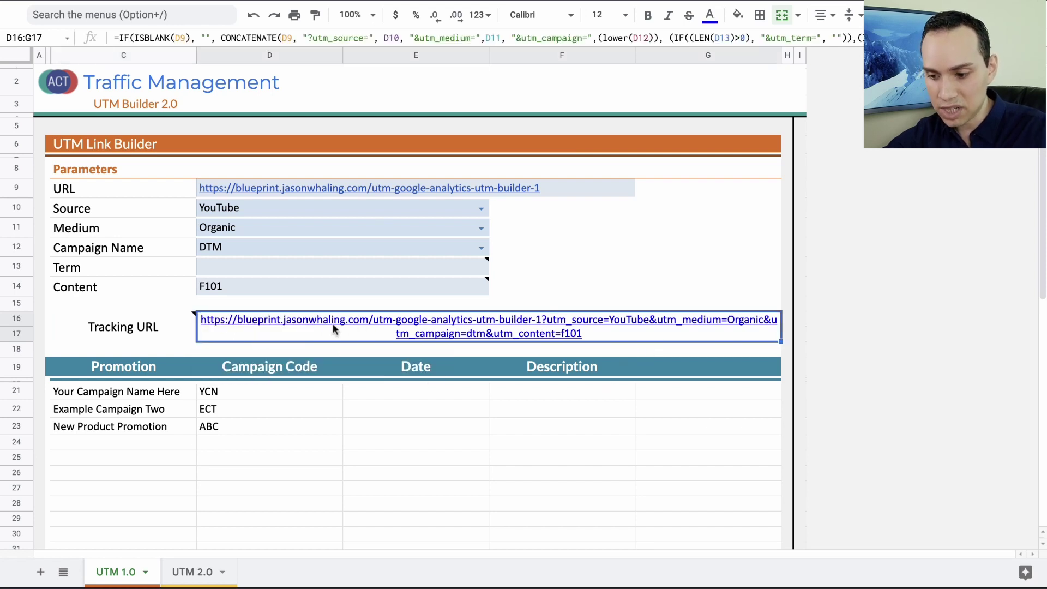
{"action": "mouse_move", "coordinate": [334, 323]}
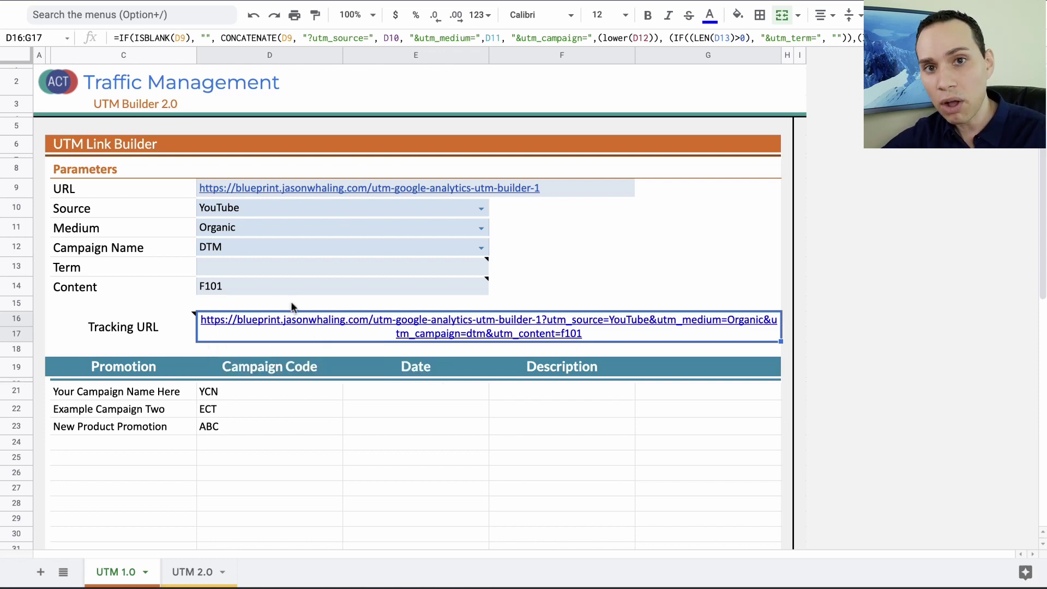
{"action": "left_click", "coordinate": [301, 265]}
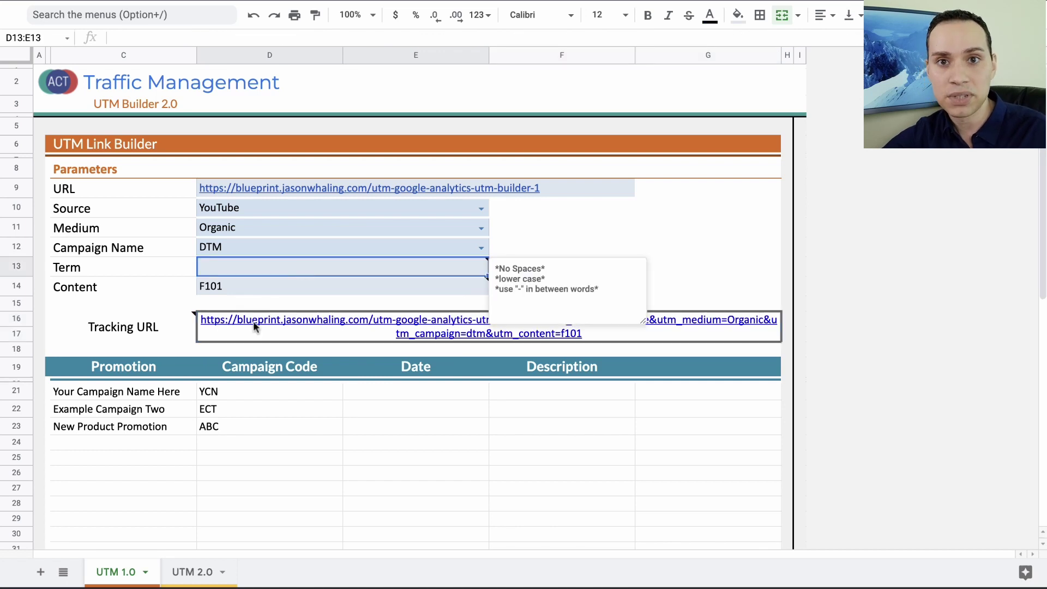
{"action": "scroll", "coordinate": [232, 332], "scroll_direction": "down", "scroll_amount": 10}
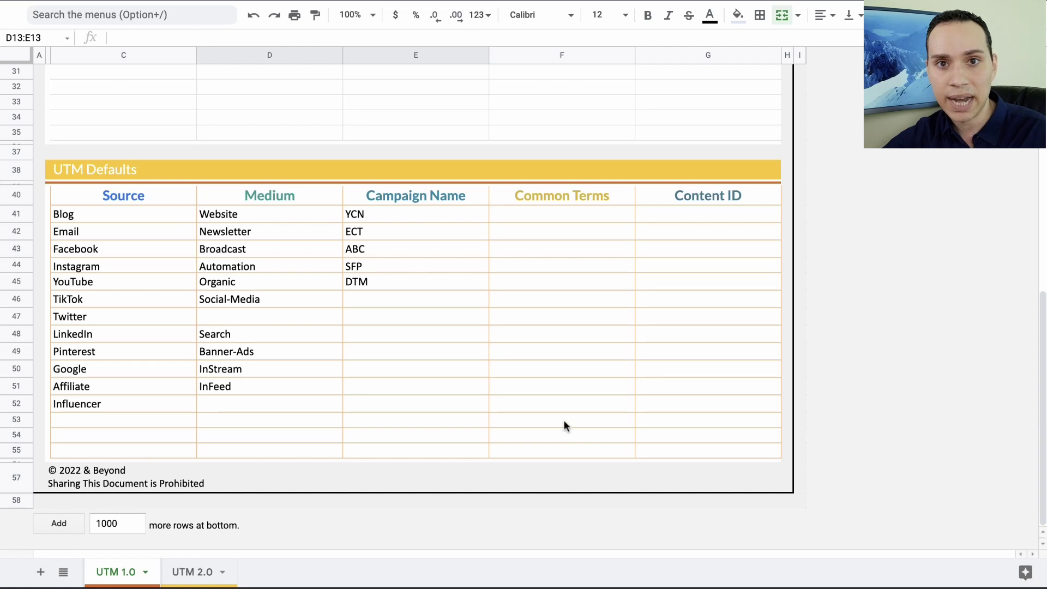
{"action": "scroll", "coordinate": [384, 417], "scroll_direction": "up", "scroll_amount": 10}
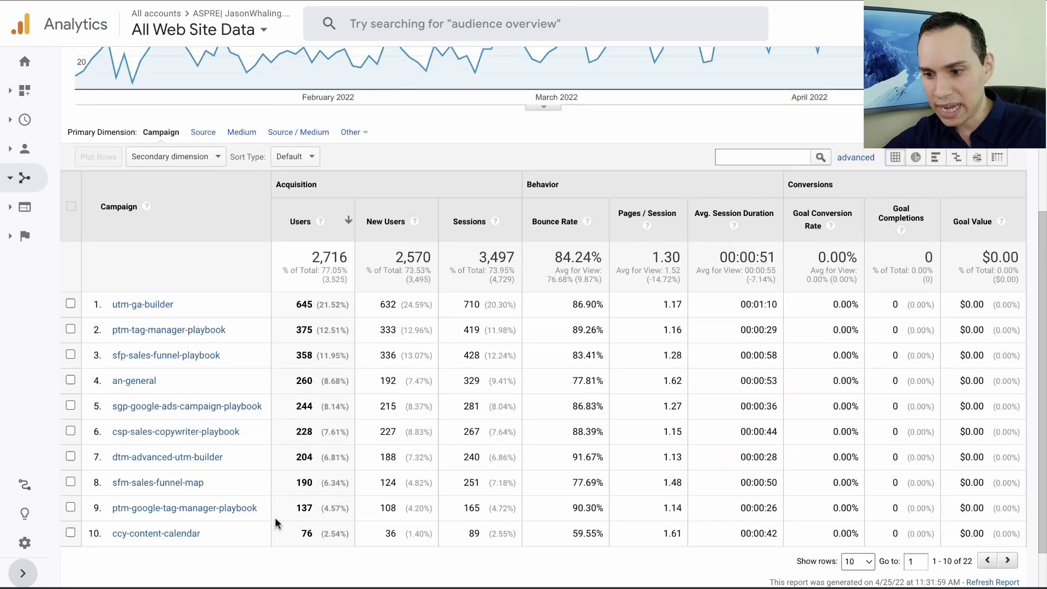
Review the Campaign report table in Google Analytics and go back to the landing page list
{"action": "scroll", "coordinate": [325, 428], "scroll_direction": "up", "scroll_amount": 1}
{"action": "scroll", "coordinate": [325, 427], "scroll_direction": "down", "scroll_amount": 2}
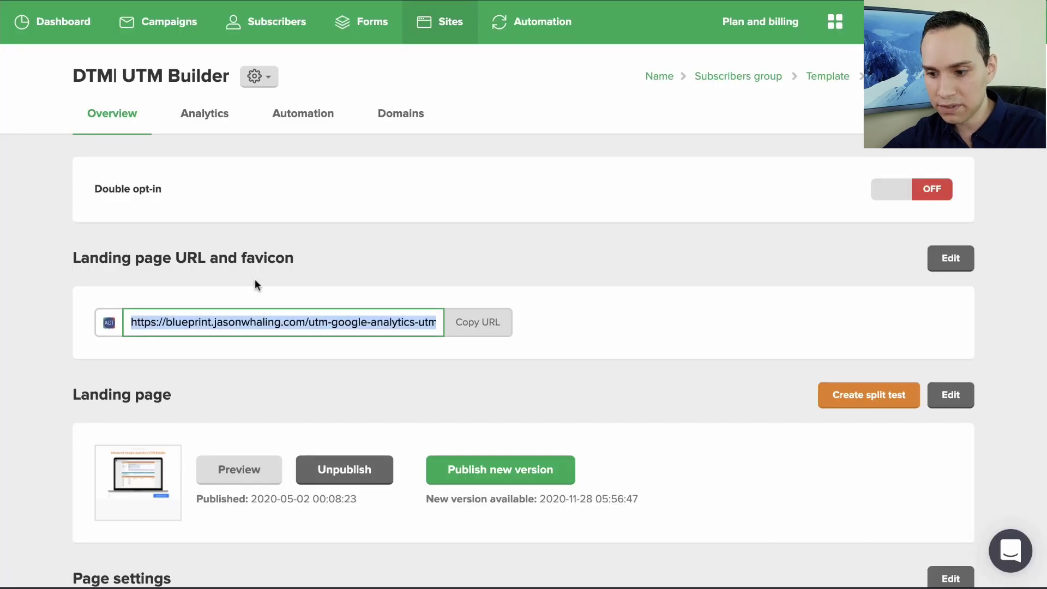
{"action": "left_click", "coordinate": [282, 240]}
{"action": "scroll", "coordinate": [282, 240], "scroll_direction": "left", "scroll_amount": 3}
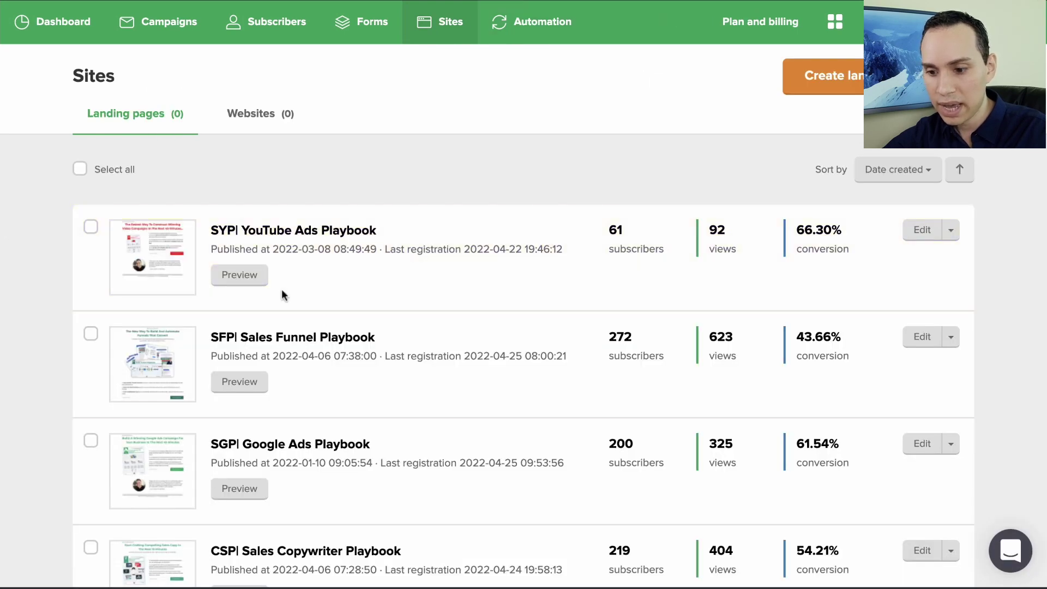
Review the code prefixes of the landing page names and switch to the Campaign report in Google Analytics
{"action": "scroll", "coordinate": [459, 200], "scroll_direction": "down", "scroll_amount": 10}
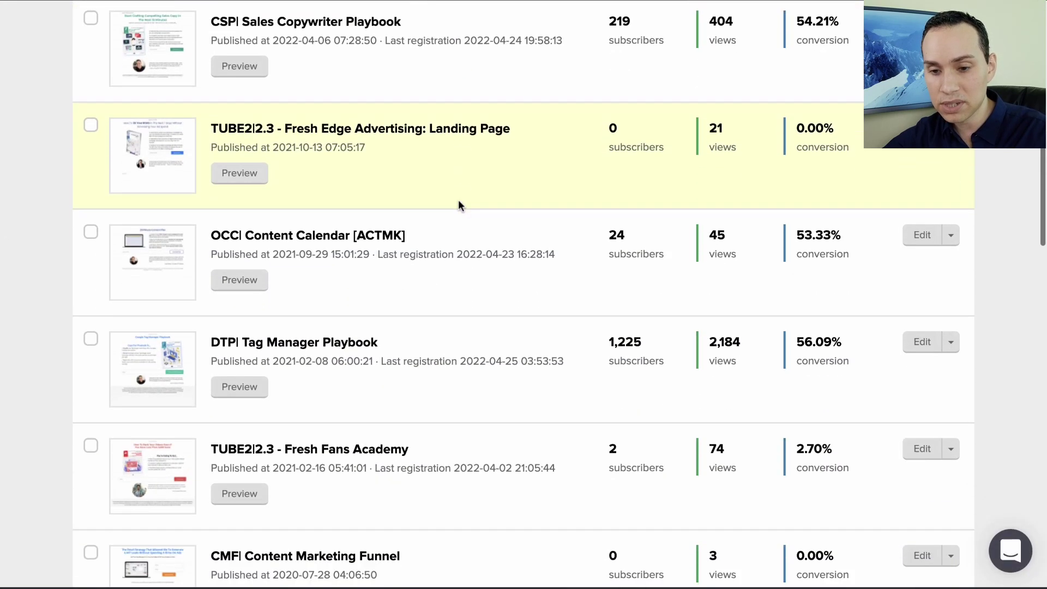
{"action": "scroll", "coordinate": [458, 201], "scroll_direction": "up", "scroll_amount": 5}
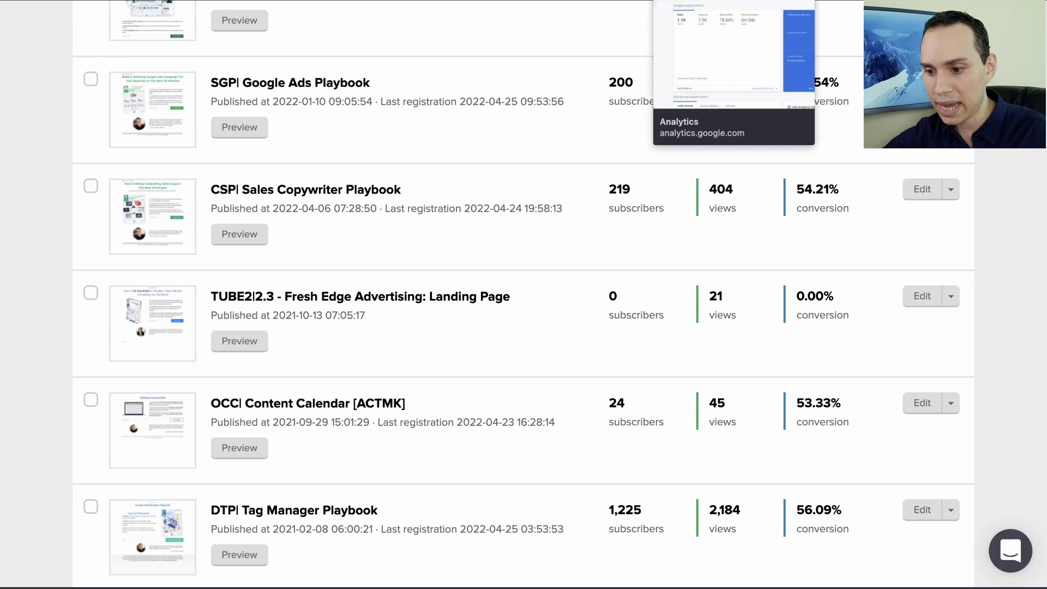
{"action": "scroll", "coordinate": [221, 90], "scroll_direction": "up", "scroll_amount": 3}
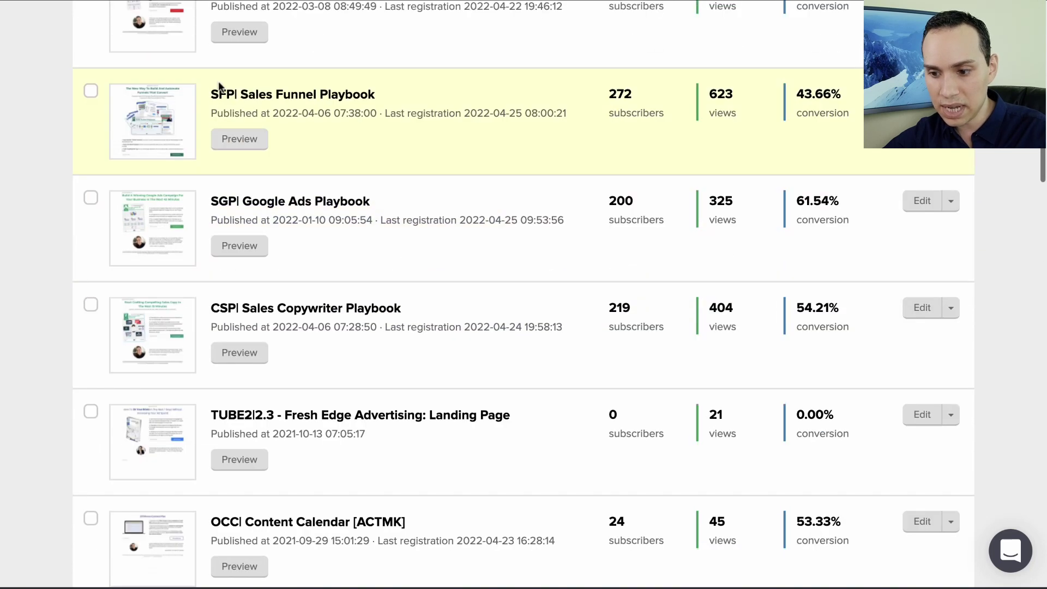
{"action": "key", "text": "alt+Tab"}
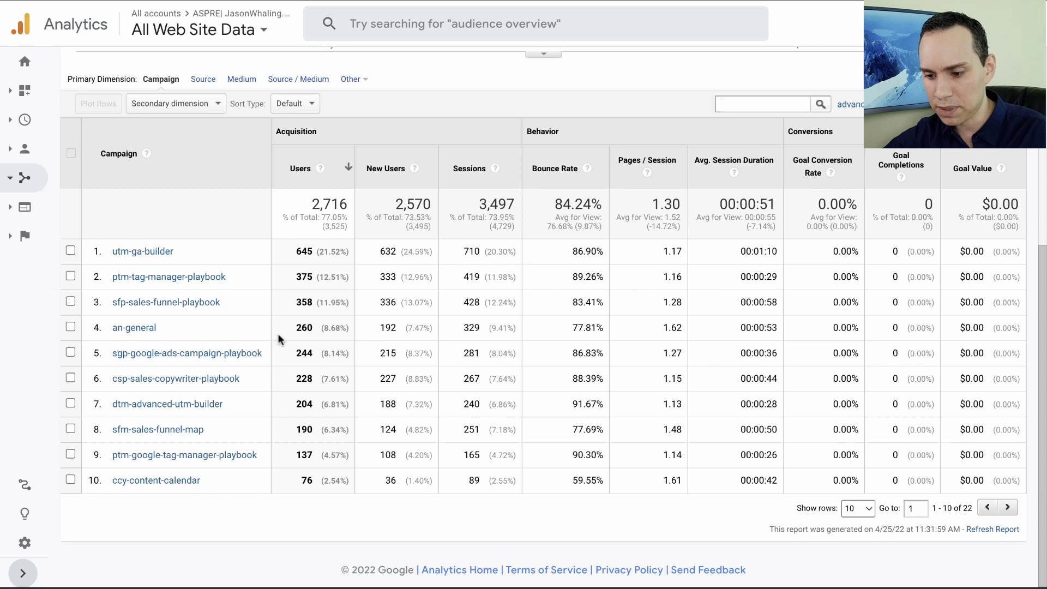
Open the sfp-sales-funnel-playbook campaign and add Ad Content as its secondary dimension
{"action": "left_click", "coordinate": [183, 303]}
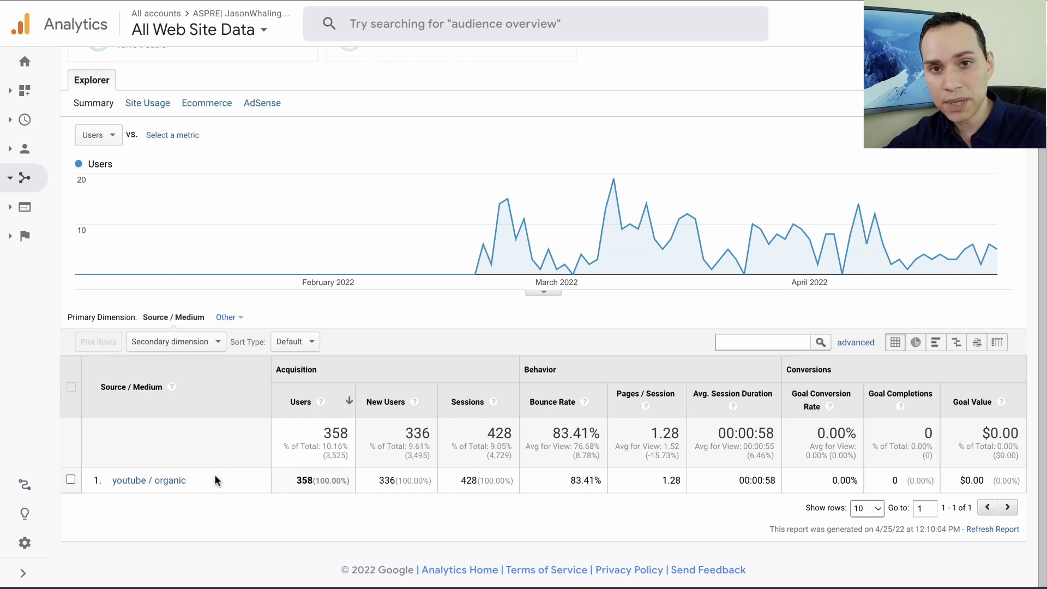
{"action": "left_click", "coordinate": [219, 344]}
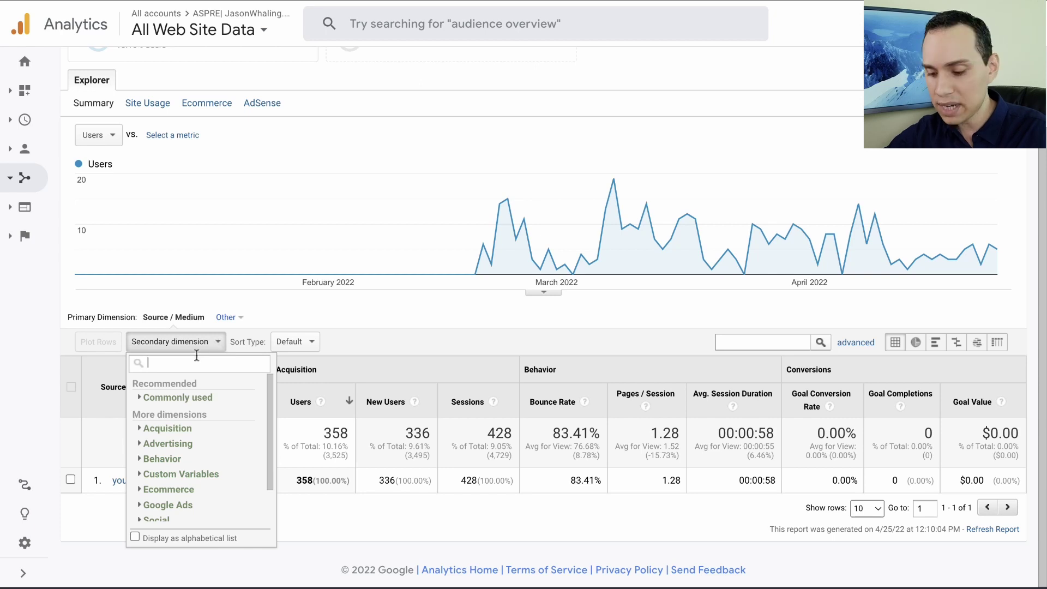
{"action": "type", "text": "ad"}
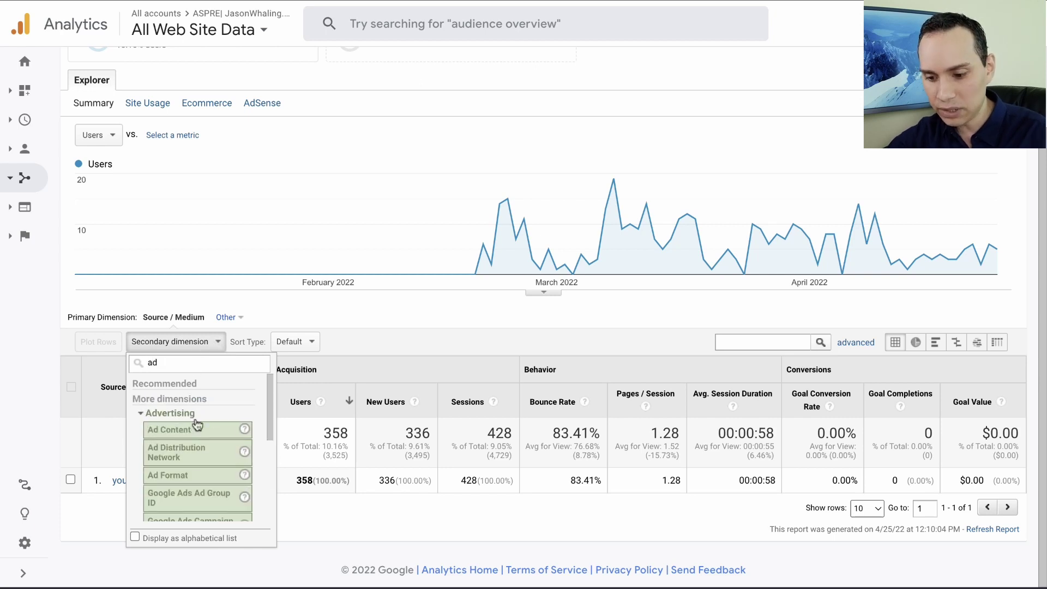
{"action": "left_click", "coordinate": [203, 443]}
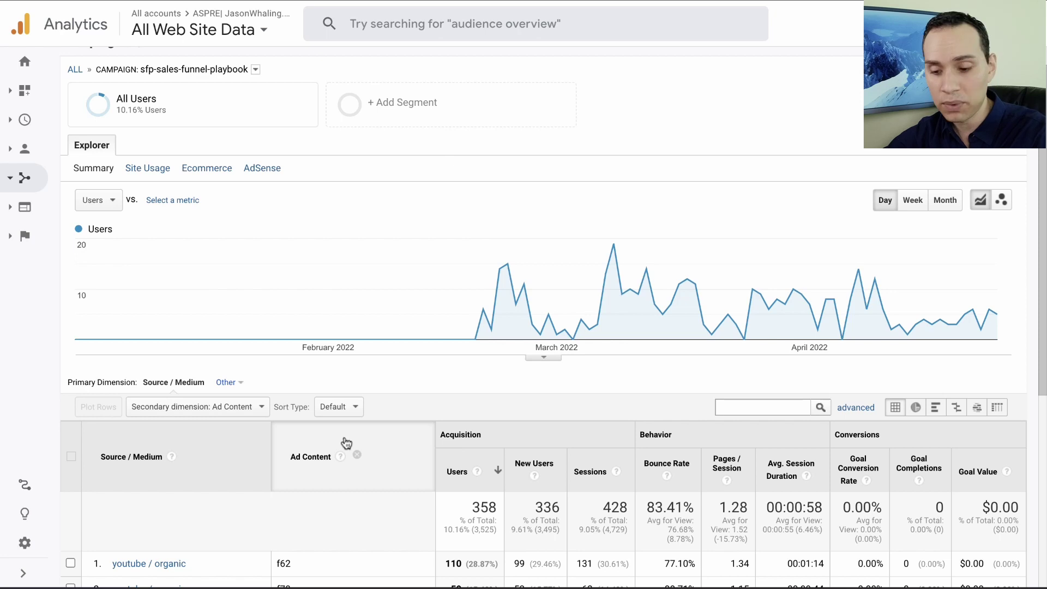
Examine the Ad Content codes of the youtube / organic rows, comparing f62 with p14
{"action": "scroll", "coordinate": [345, 441], "scroll_direction": "down", "scroll_amount": 5}
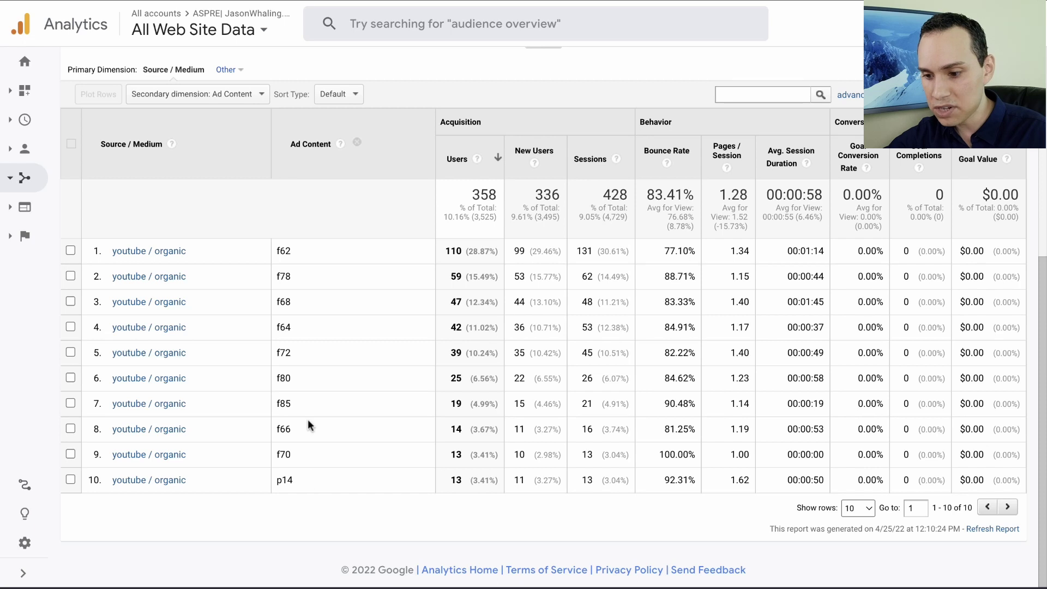
{"action": "left_click_drag", "start_coordinate": [303, 251], "coordinate": [275, 252]}
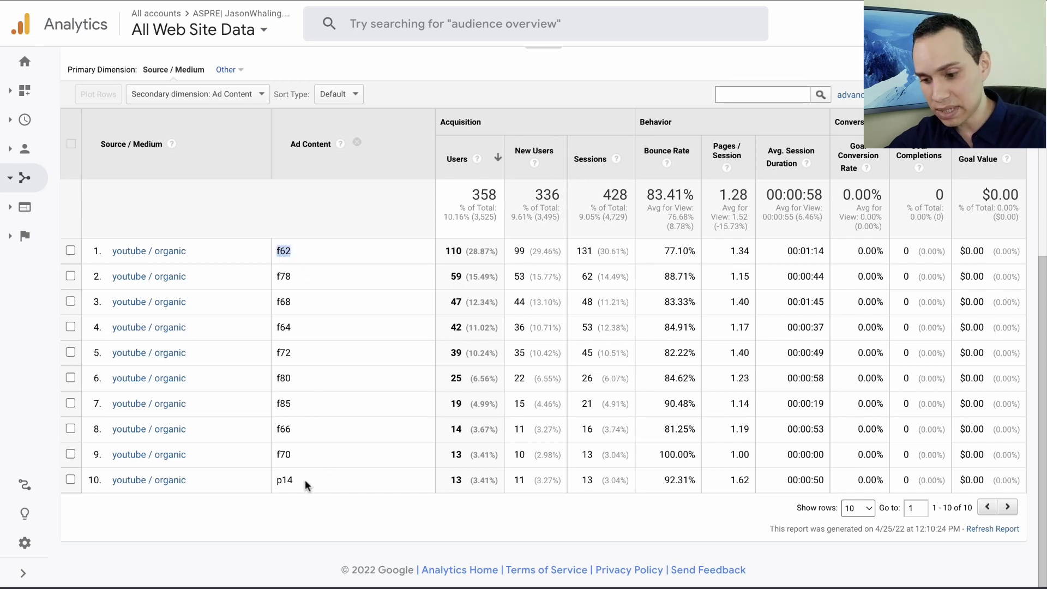
{"action": "left_click_drag", "start_coordinate": [305, 479], "coordinate": [275, 480]}
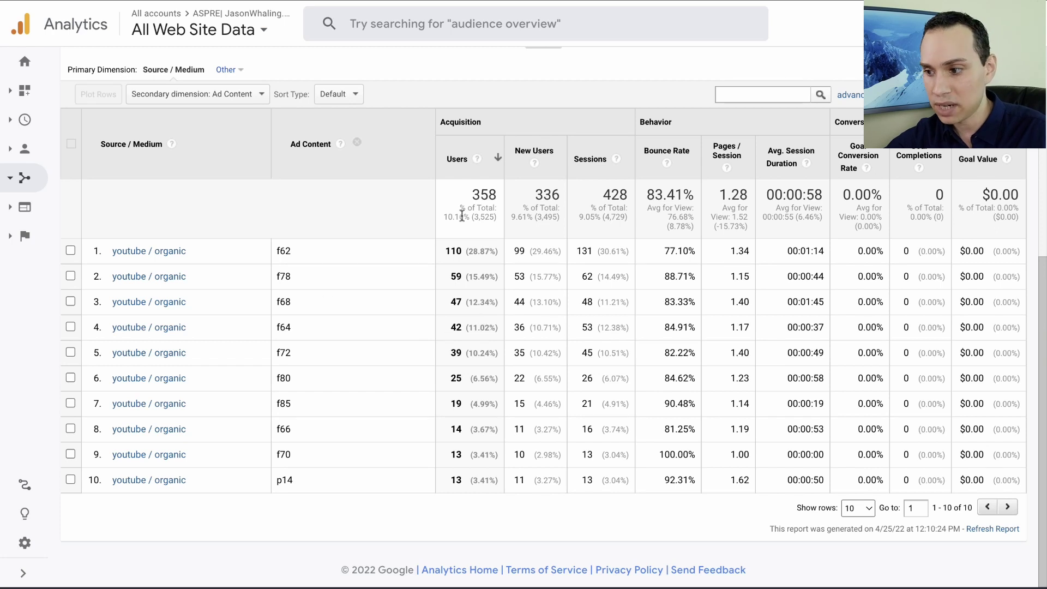
Switch to the ACT Marketing campaign report, open the sfo-sales-funnel-organizer campaign and add Ad Content as its secondary dimension
{"action": "left_click", "coordinate": [807, 1]}
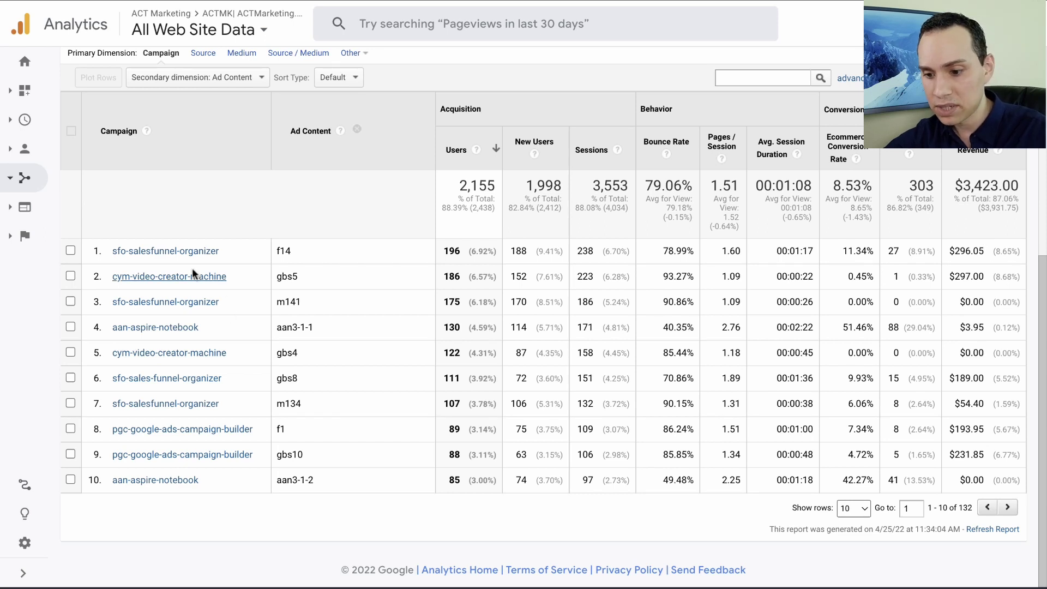
{"action": "left_click", "coordinate": [191, 252]}
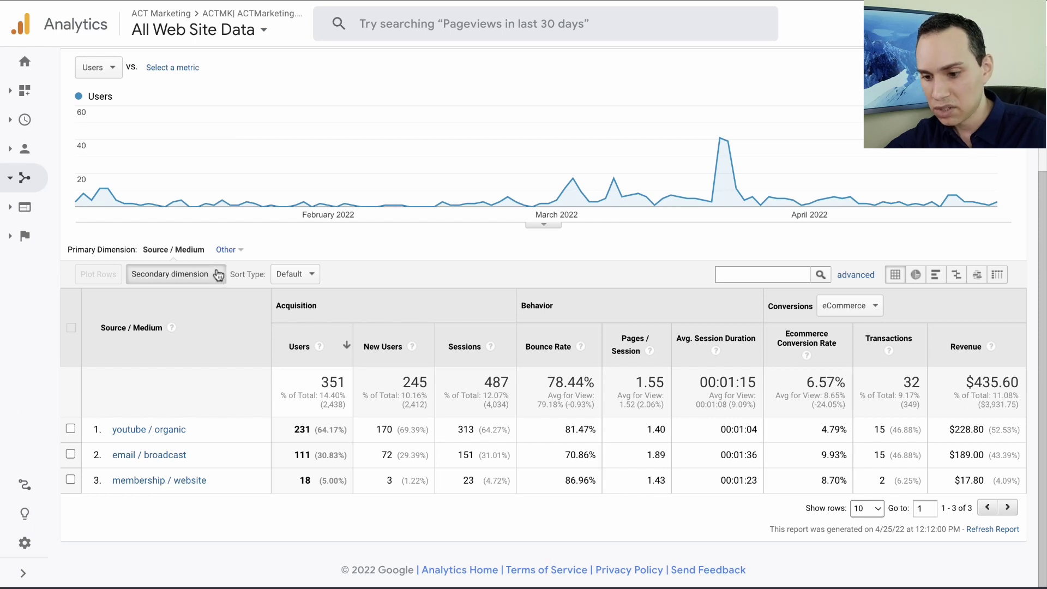
{"action": "left_click", "coordinate": [175, 274]}
{"action": "type", "text": "ad"}
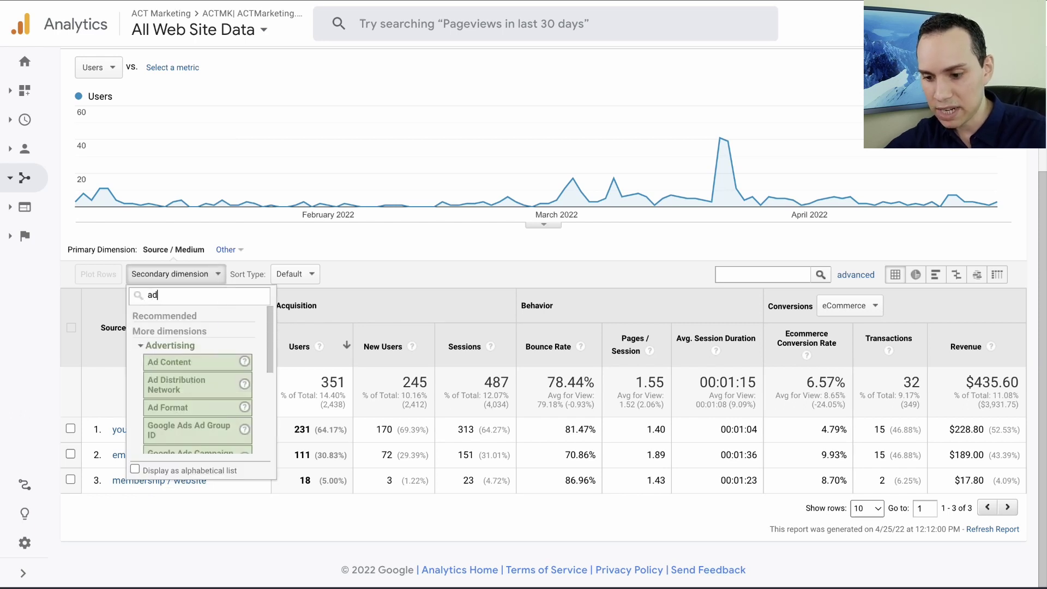
{"action": "left_click", "coordinate": [214, 361]}
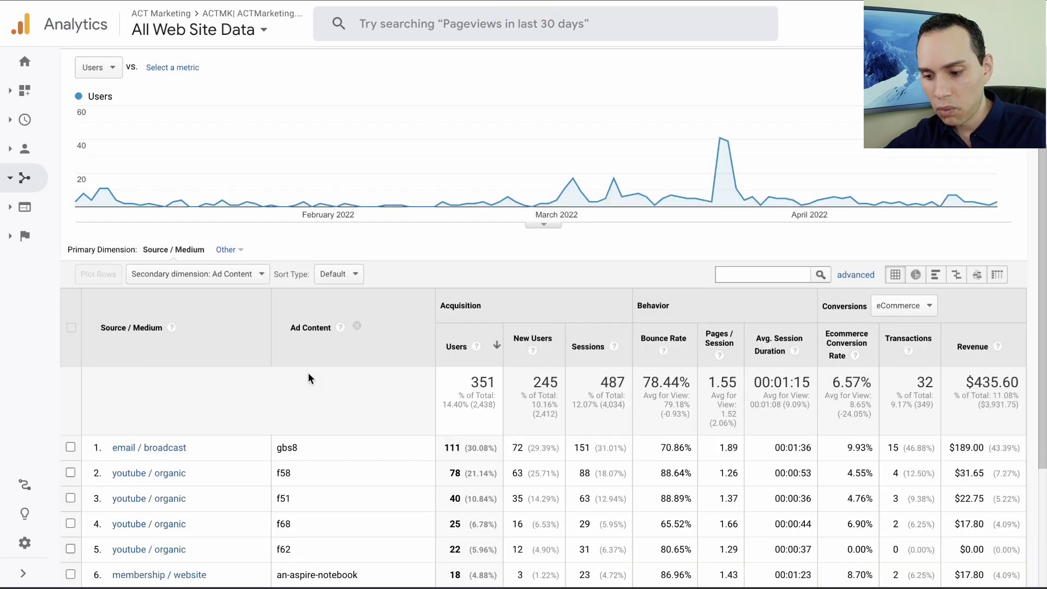
Select the youtube / organic rows with Ad Content f58, f51, f68 and f62
{"action": "scroll", "coordinate": [309, 372], "scroll_direction": "down", "scroll_amount": 4}
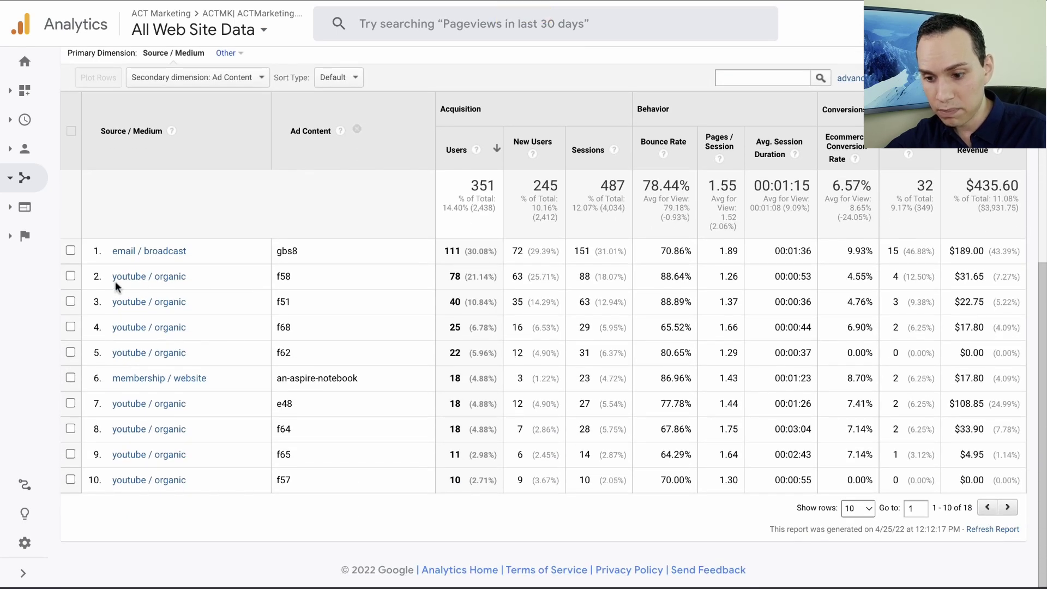
{"action": "left_click", "coordinate": [70, 276]}
{"action": "left_click", "coordinate": [70, 327]}
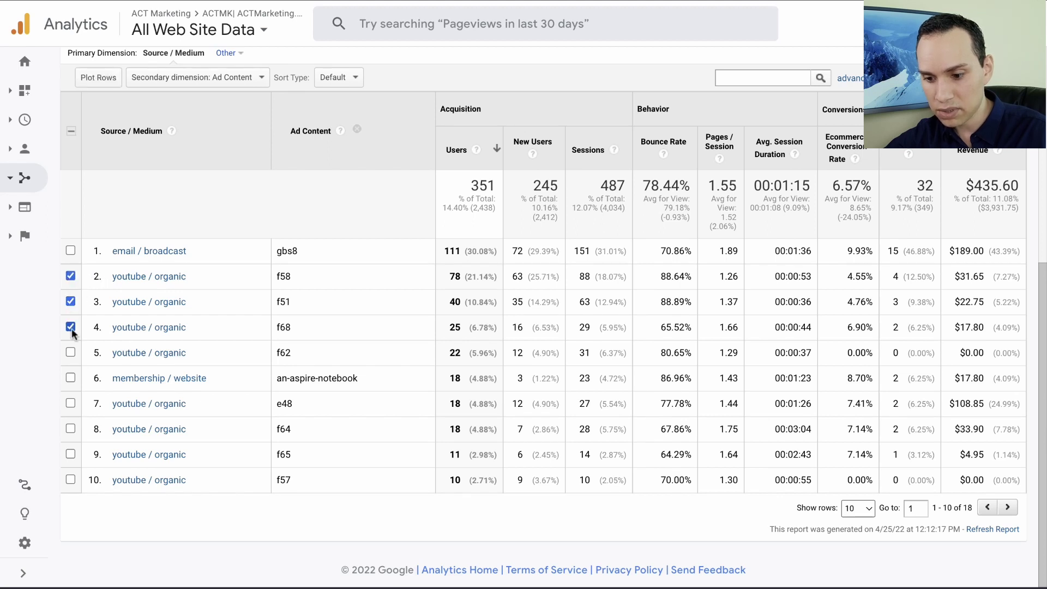
{"action": "left_click", "coordinate": [71, 352]}
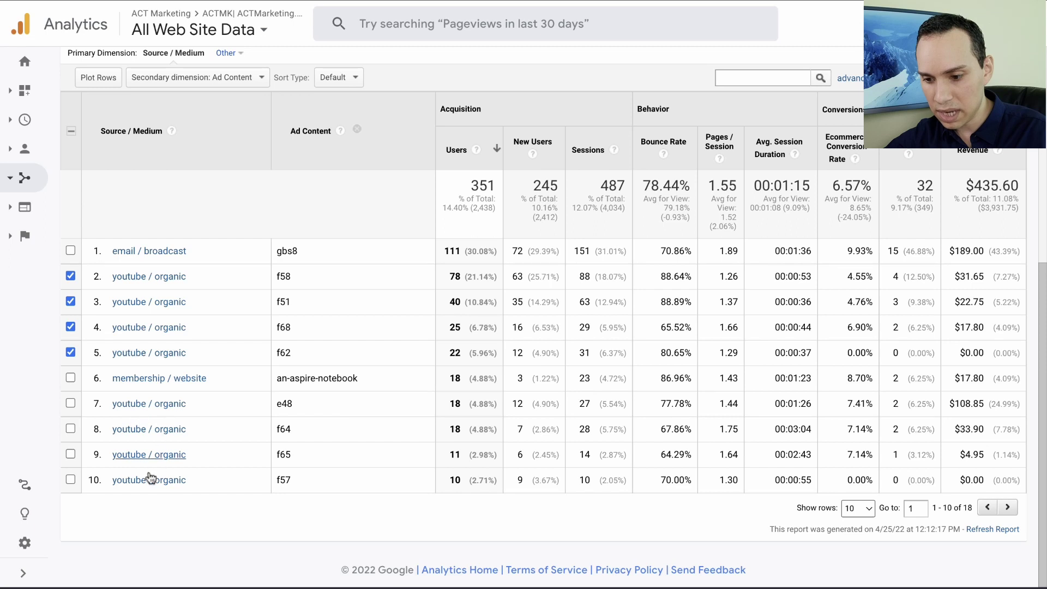
Examine the email / broadcast row with Ad Content gbs8, its acquisition and behavior metrics, and the Ad Content codes below it
{"action": "left_click_drag", "start_coordinate": [313, 249], "coordinate": [274, 250]}
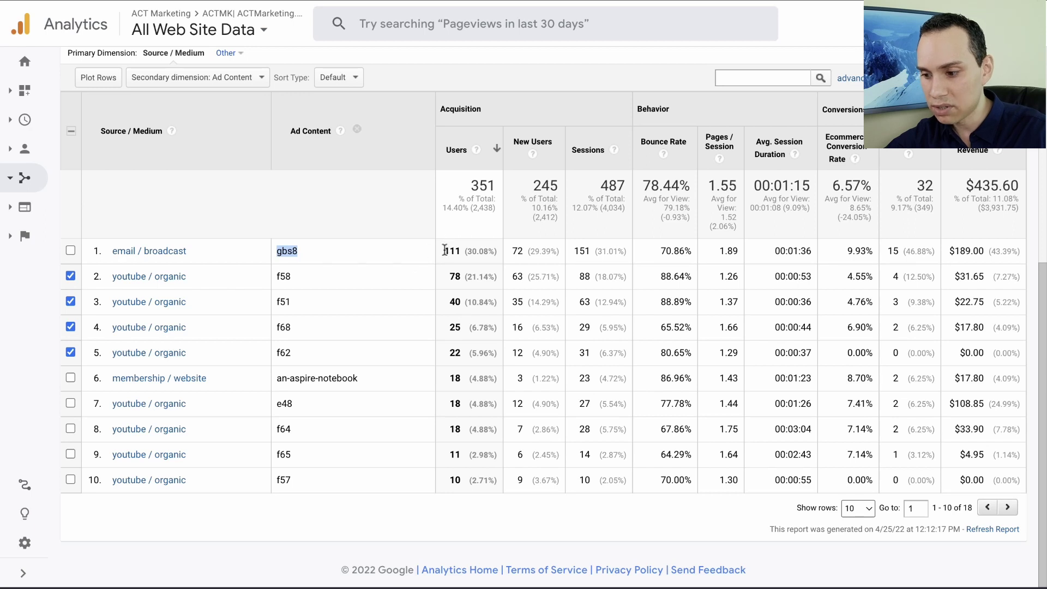
{"action": "left_click_drag", "start_coordinate": [442, 251], "coordinate": [733, 252]}
{"action": "left_click", "coordinate": [280, 240]}
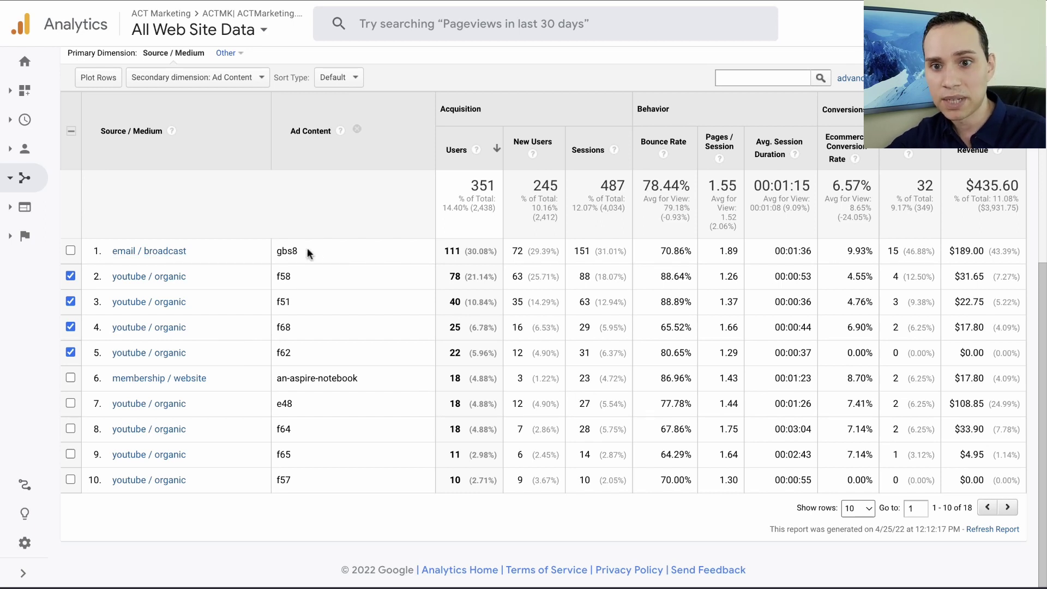
{"action": "left_click_drag", "start_coordinate": [297, 250], "coordinate": [276, 250]}
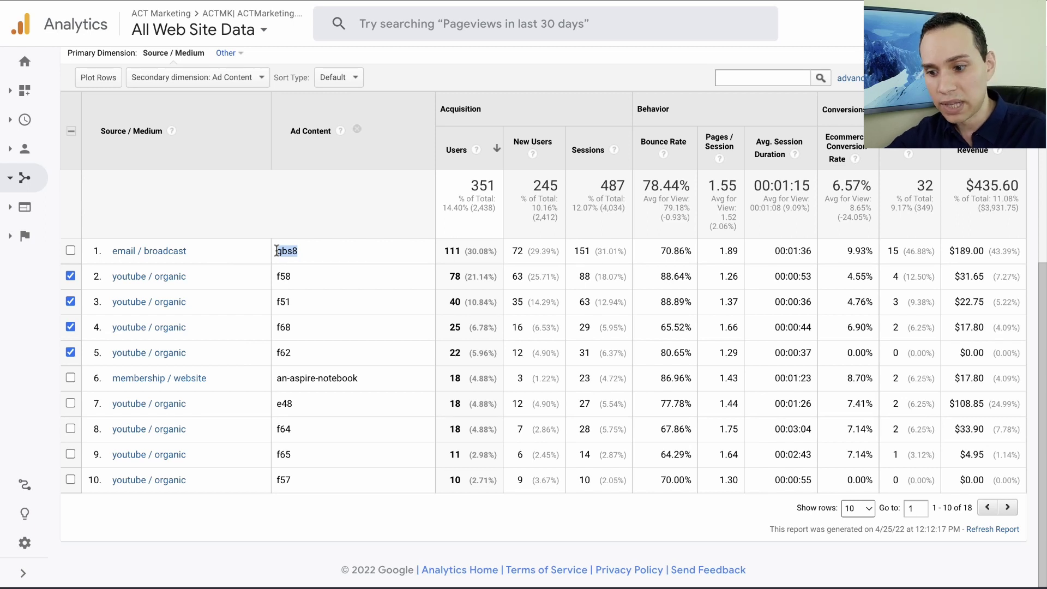
{"action": "left_click", "coordinate": [299, 251]}
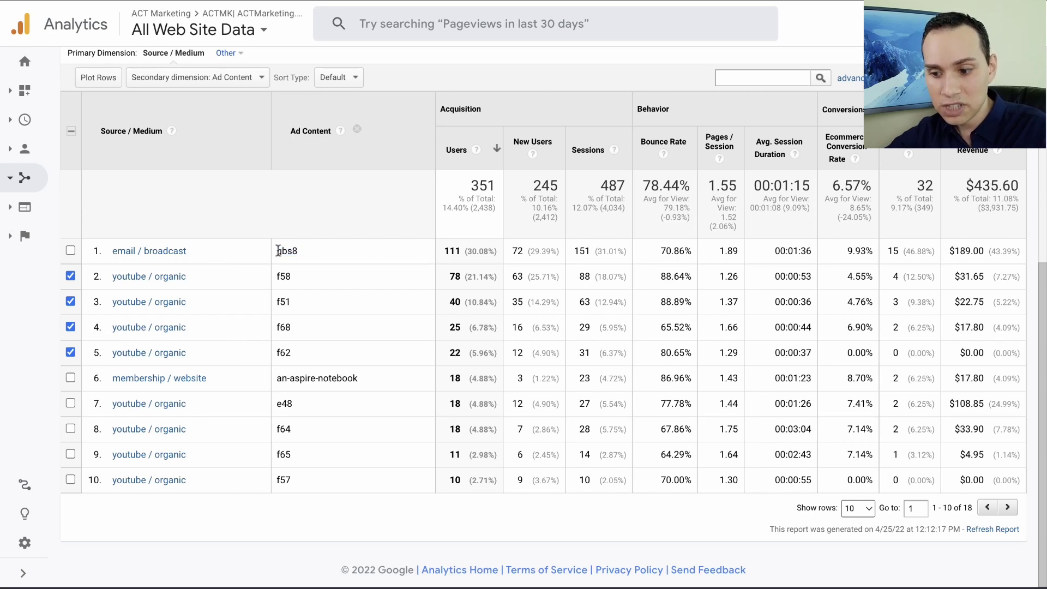
{"action": "left_click_drag", "start_coordinate": [278, 250], "coordinate": [313, 252]}
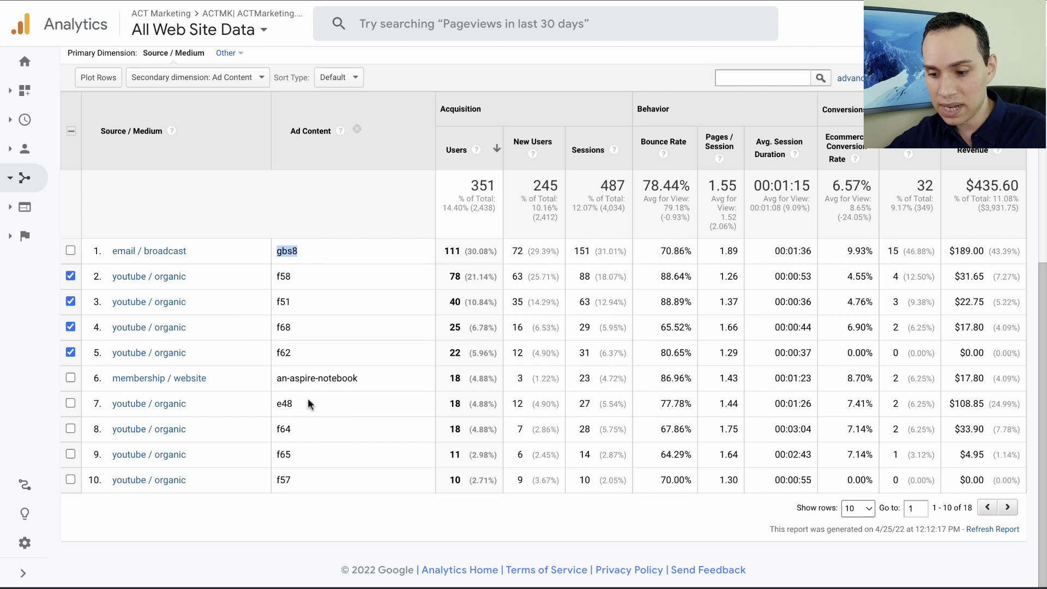
{"action": "scroll", "coordinate": [362, 325], "scroll_direction": "up", "scroll_amount": 1}
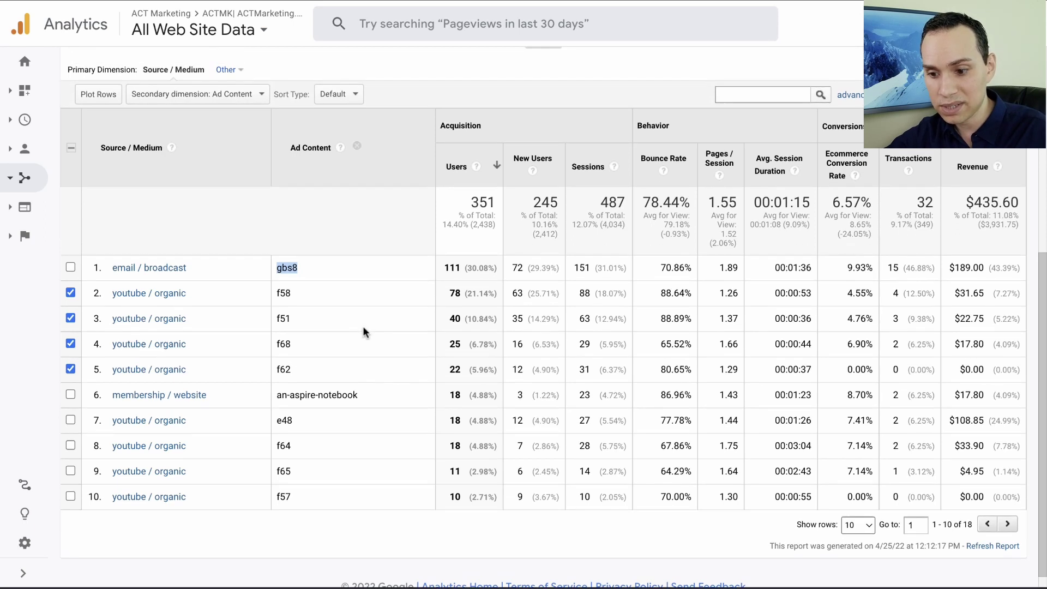
{"action": "scroll", "coordinate": [362, 325], "scroll_direction": "down", "scroll_amount": 1}
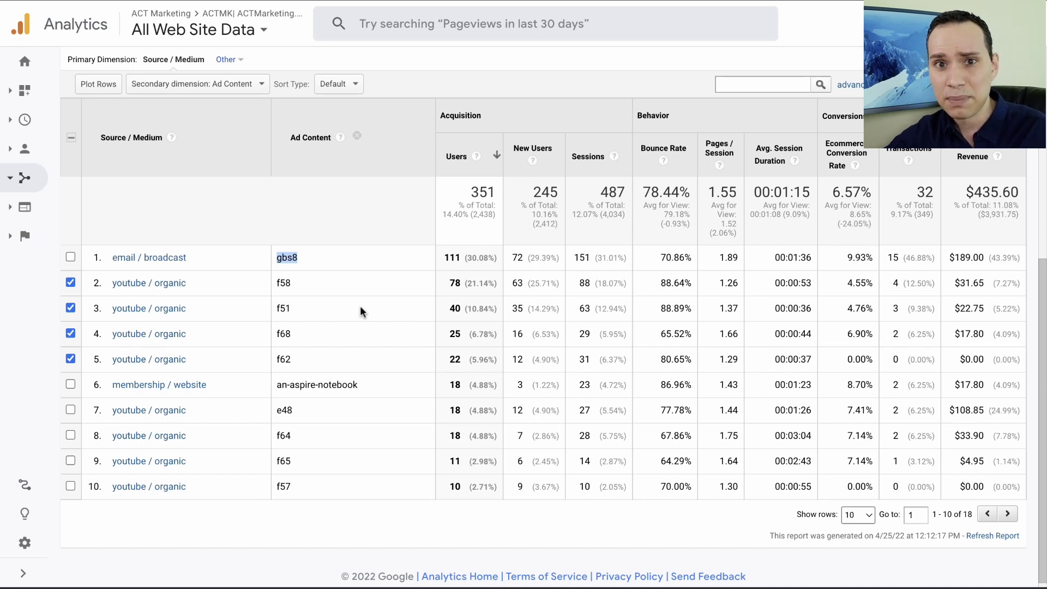
{"action": "scroll", "coordinate": [358, 277], "scroll_direction": "up", "scroll_amount": 1}
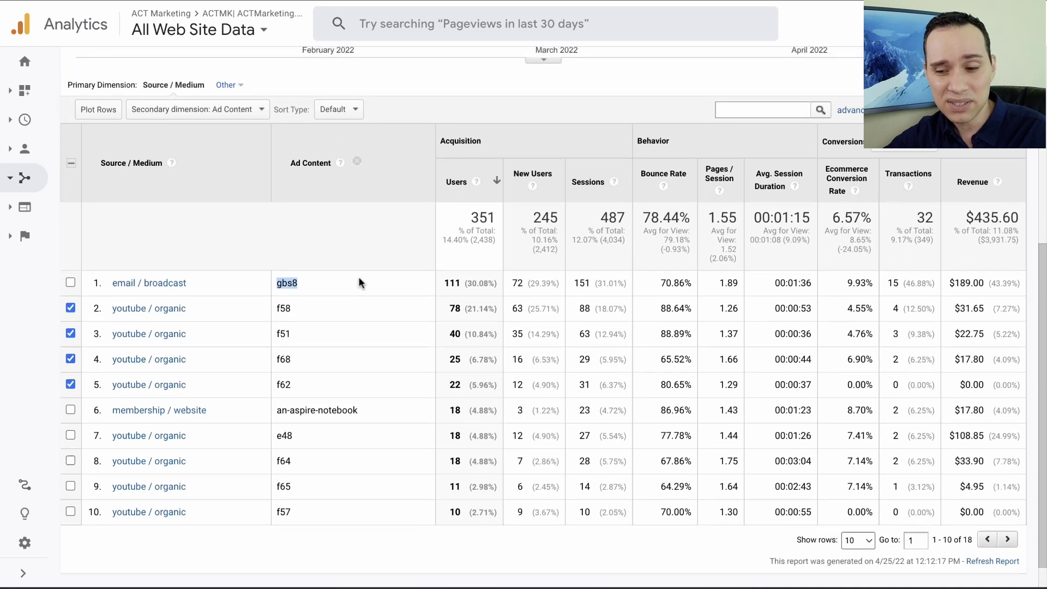
{"action": "right_click", "coordinate": [358, 277]}
{"action": "left_click", "coordinate": [320, 272]}
Return from the sfo-sales-funnel-organizer campaign to the report of all campaigns and view its table
{"action": "scroll", "coordinate": [319, 272], "scroll_direction": "up", "scroll_amount": 4}
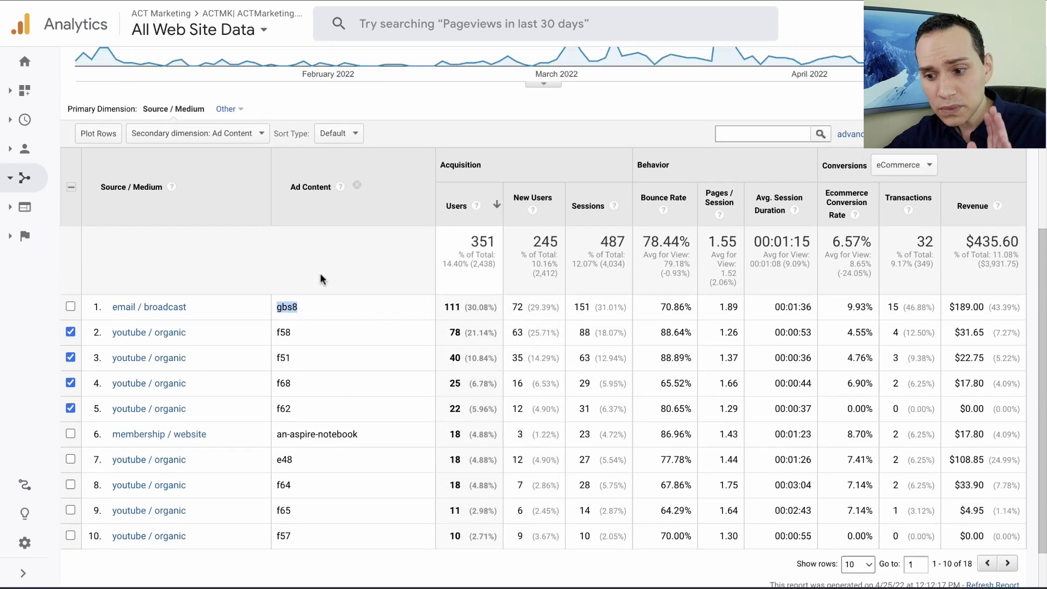
{"action": "scroll", "coordinate": [290, 350], "scroll_direction": "up", "scroll_amount": 1}
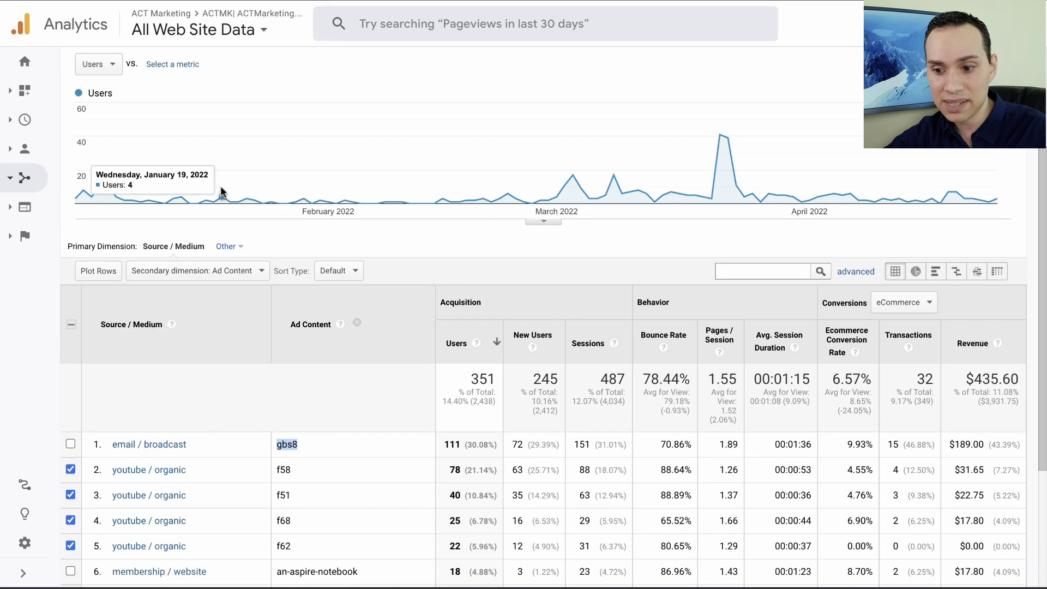
{"action": "scroll", "coordinate": [181, 170], "scroll_direction": "up", "scroll_amount": 5}
{"action": "left_click", "coordinate": [74, 99]}
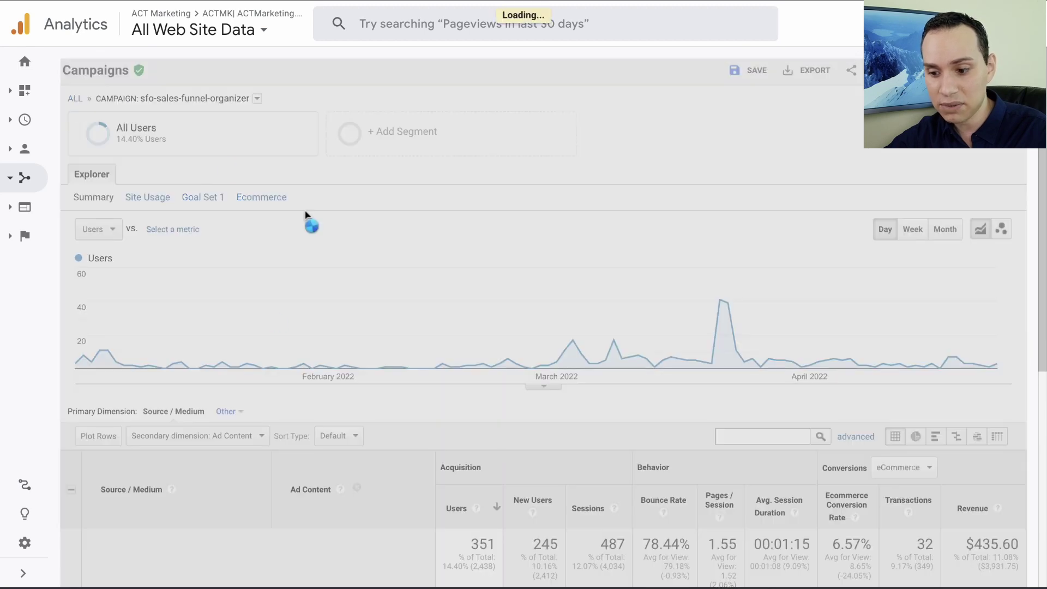
{"action": "scroll", "coordinate": [256, 331], "scroll_direction": "down", "scroll_amount": 10}
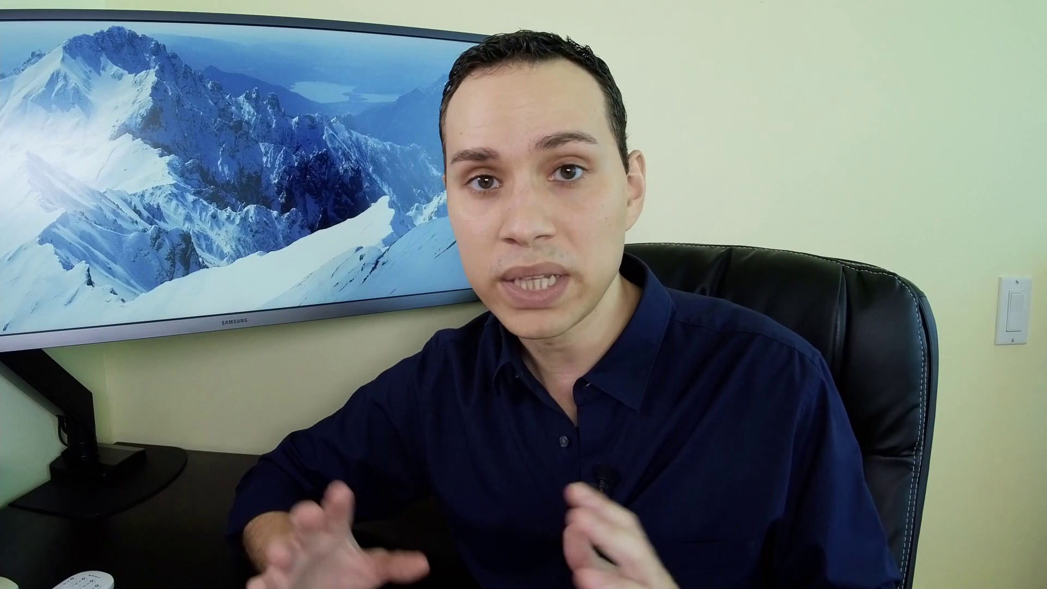